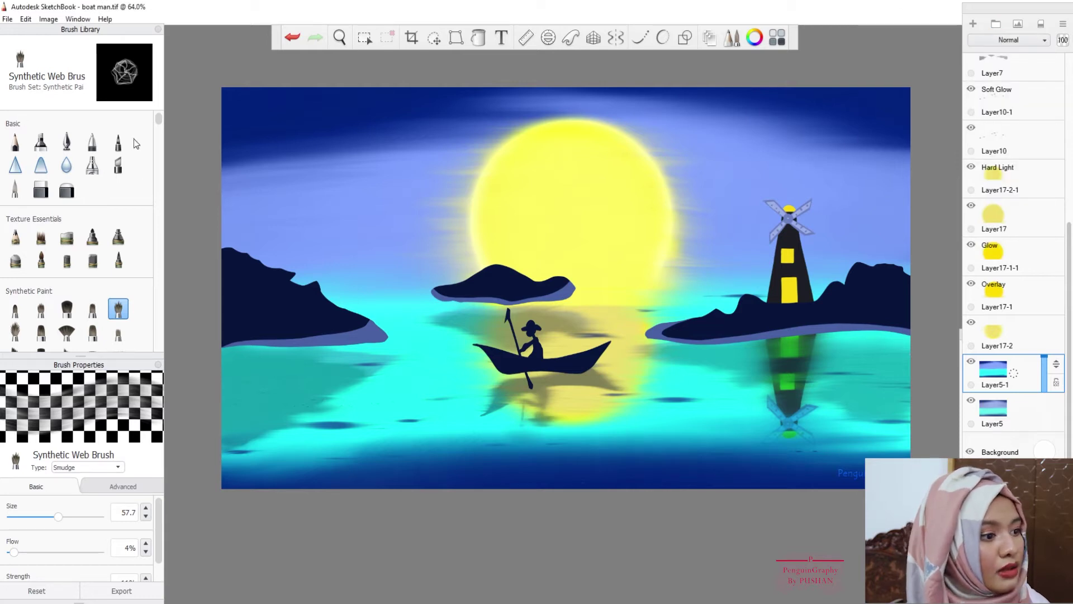
pyautogui.click(84, 467)
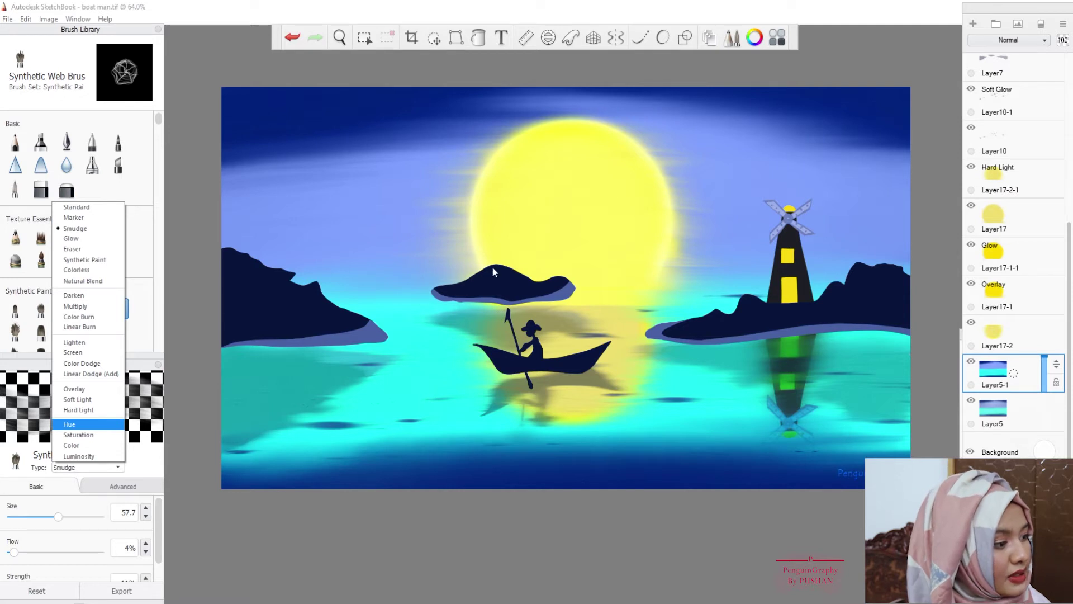
pyautogui.click(390, 143)
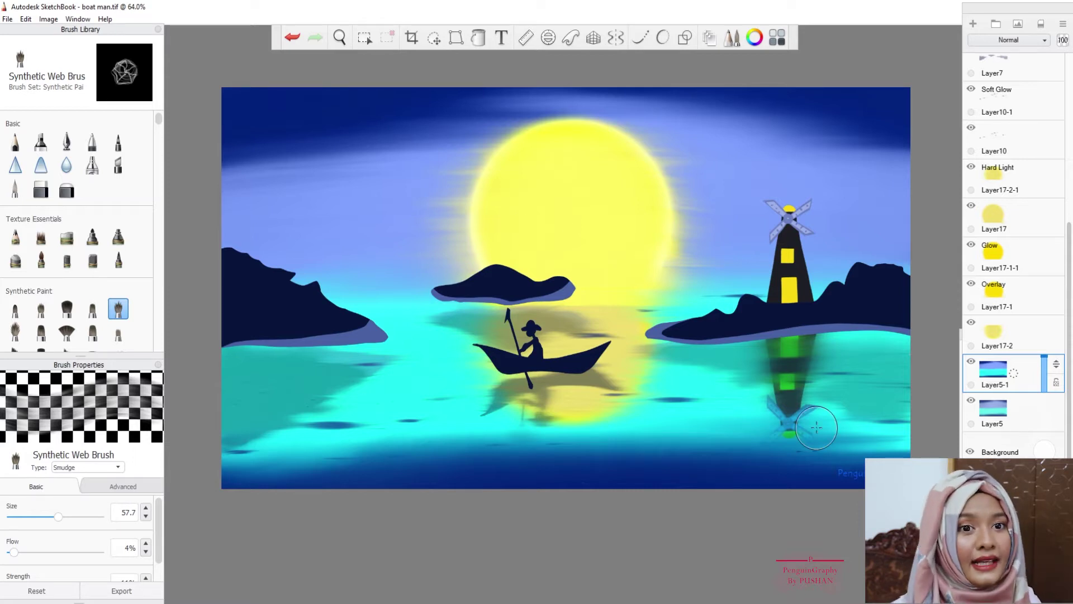
# Hide the five existing moon and reflection layers: Layer17-2-1, Layer17, Layer17-1-1, Layer17-1 and Layer17-2
pyautogui.click(971, 166)
pyautogui.click(970, 205)
pyautogui.click(971, 244)
pyautogui.click(971, 283)
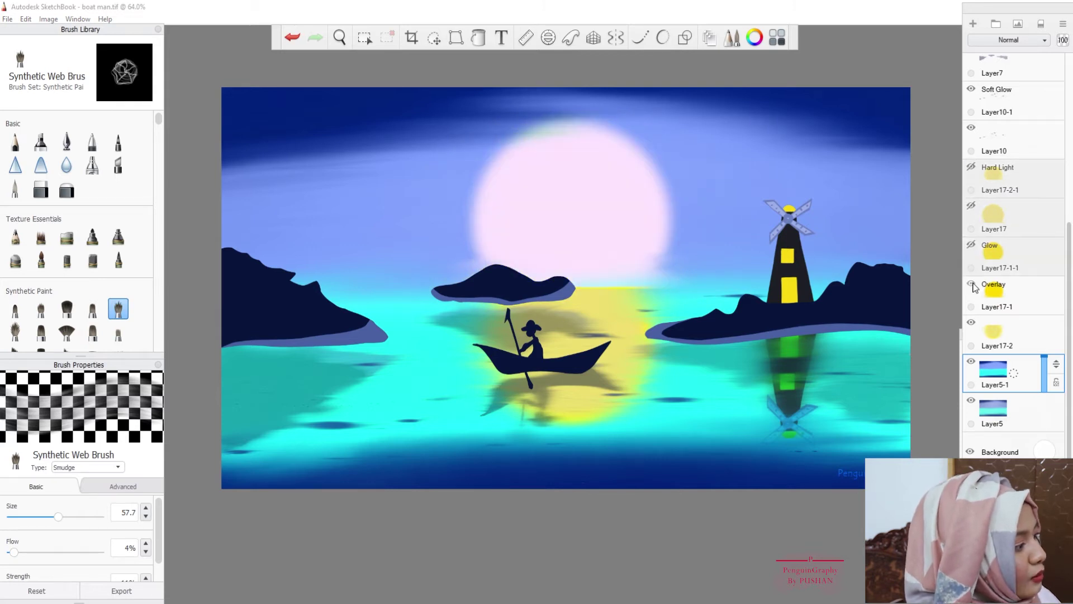
pyautogui.click(971, 322)
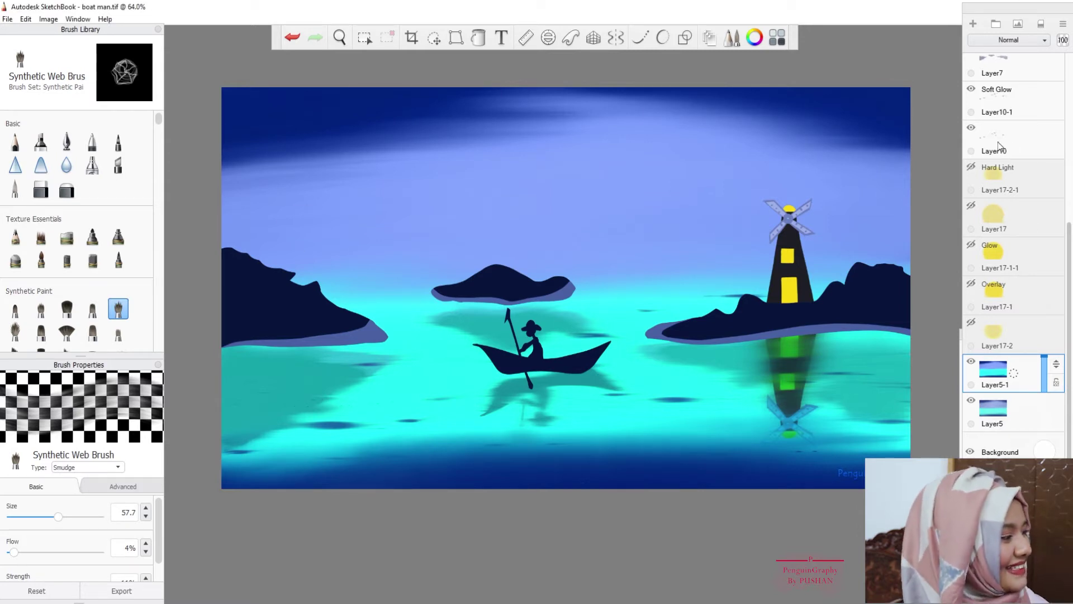
# On a new layer above Layer5-1, draw a large bright yellow ellipse outline in the sky with the Inking Pen at size 7.5
pyautogui.click(973, 23)
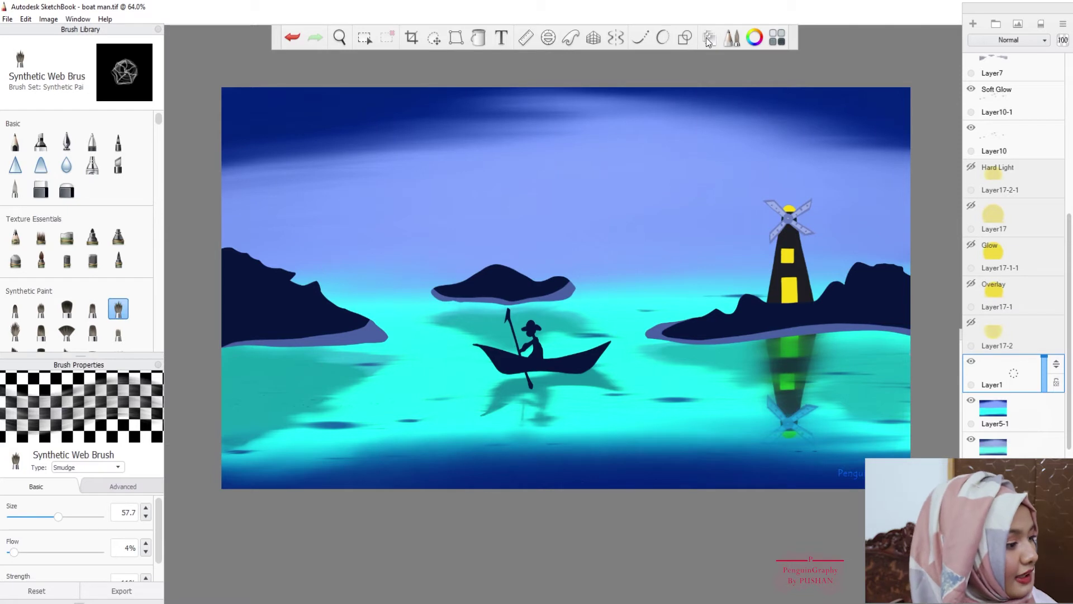
pyautogui.click(685, 37)
pyautogui.click(842, 37)
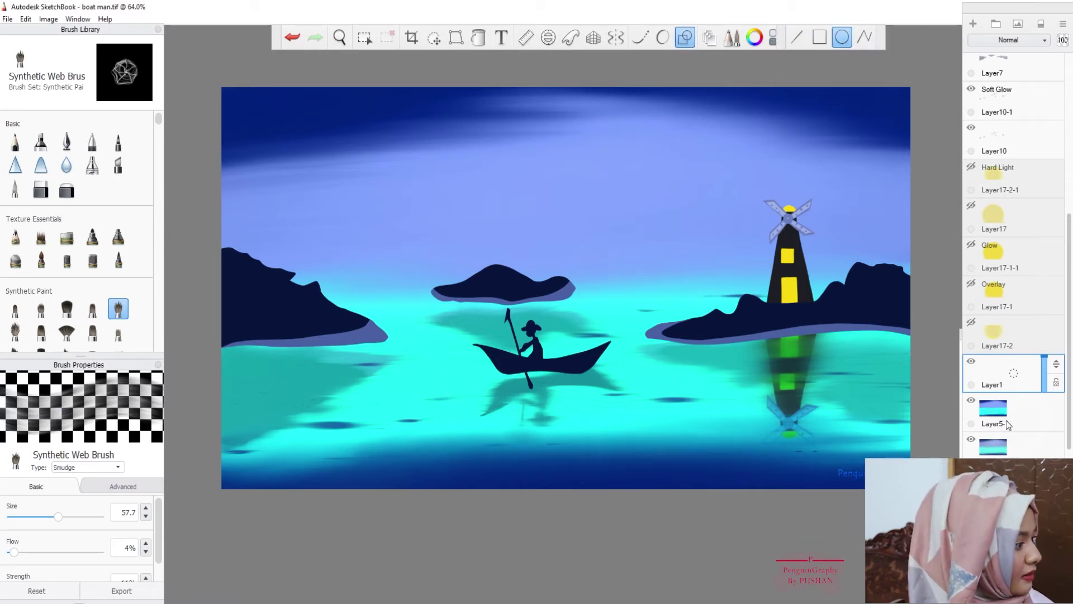
pyautogui.hotkey('ctrl', 'i')
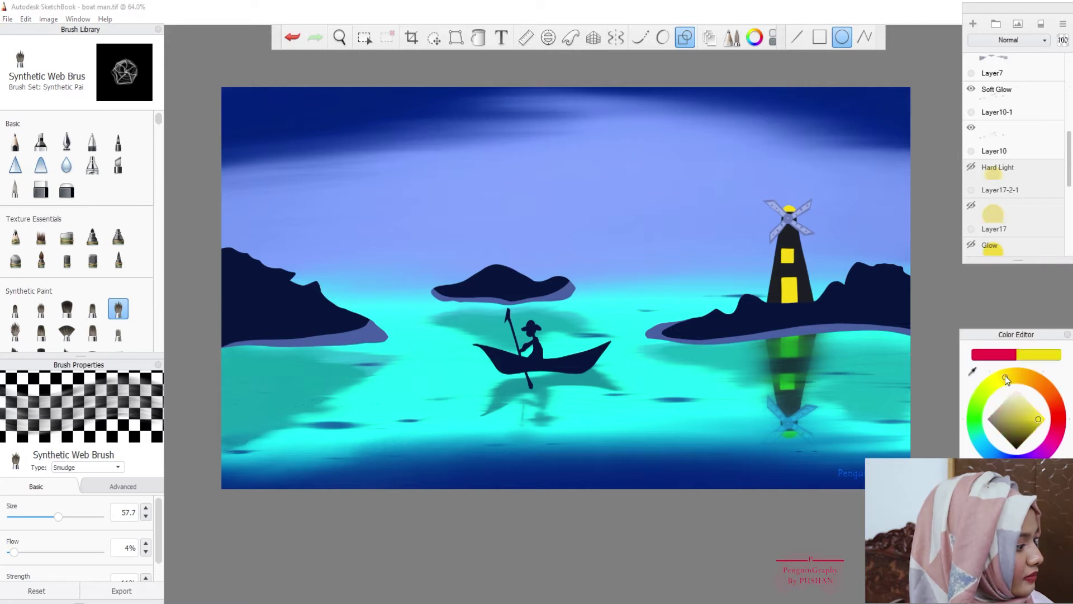
pyautogui.moveTo(1037, 435); pyautogui.dragTo(1050, 409)
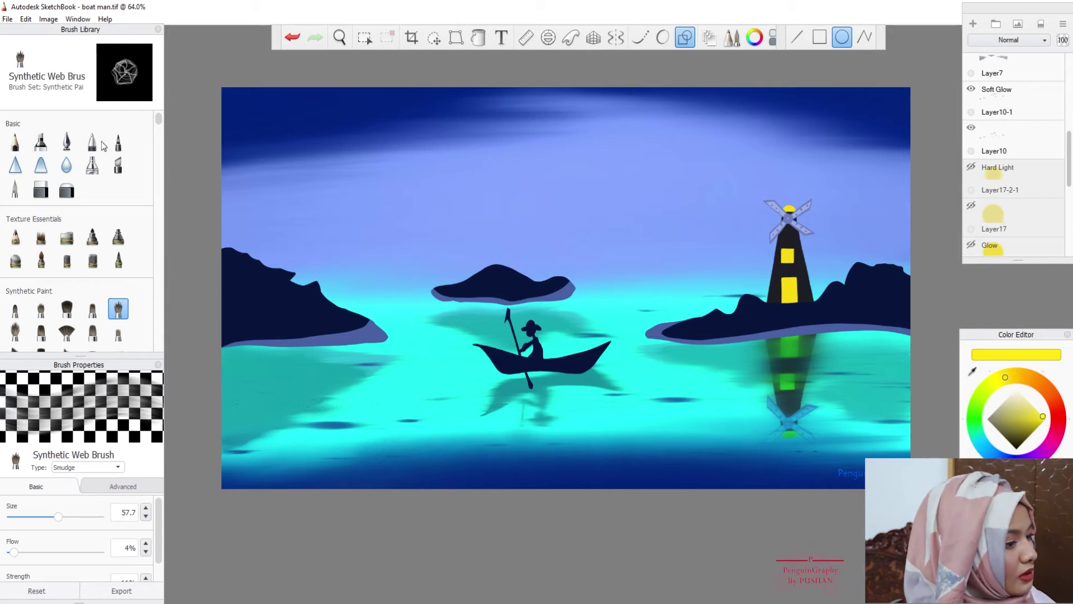
pyautogui.click(67, 142)
pyautogui.moveTo(50, 497); pyautogui.dragTo(19, 499)
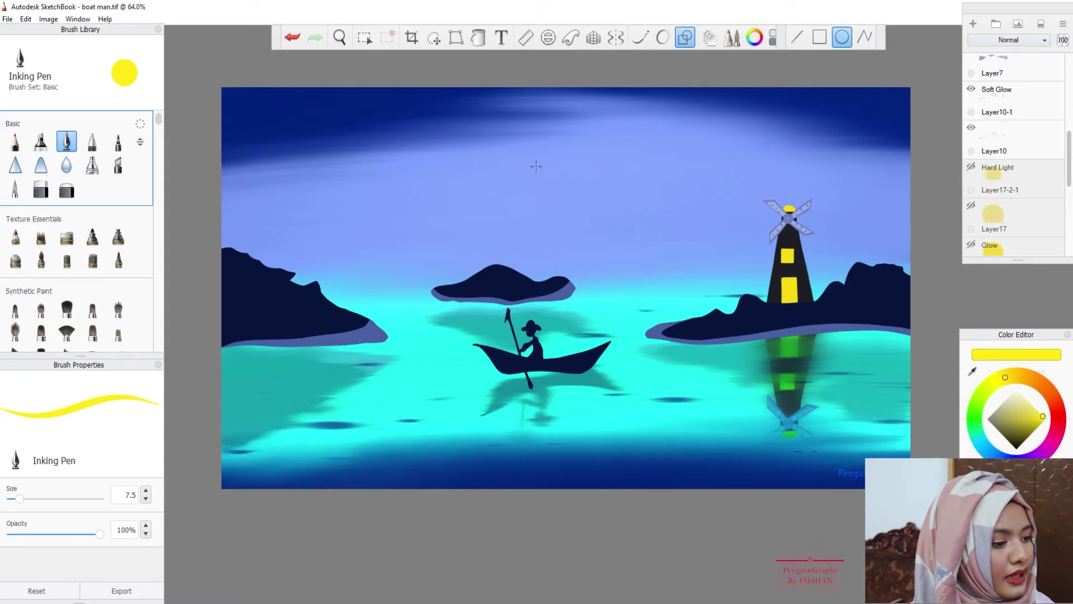
pyautogui.moveTo(535, 163)
pyautogui.mouseDown()
pyautogui.moveTo(618, 242)
pyautogui.moveTo(625, 262)
pyautogui.mouseUp()
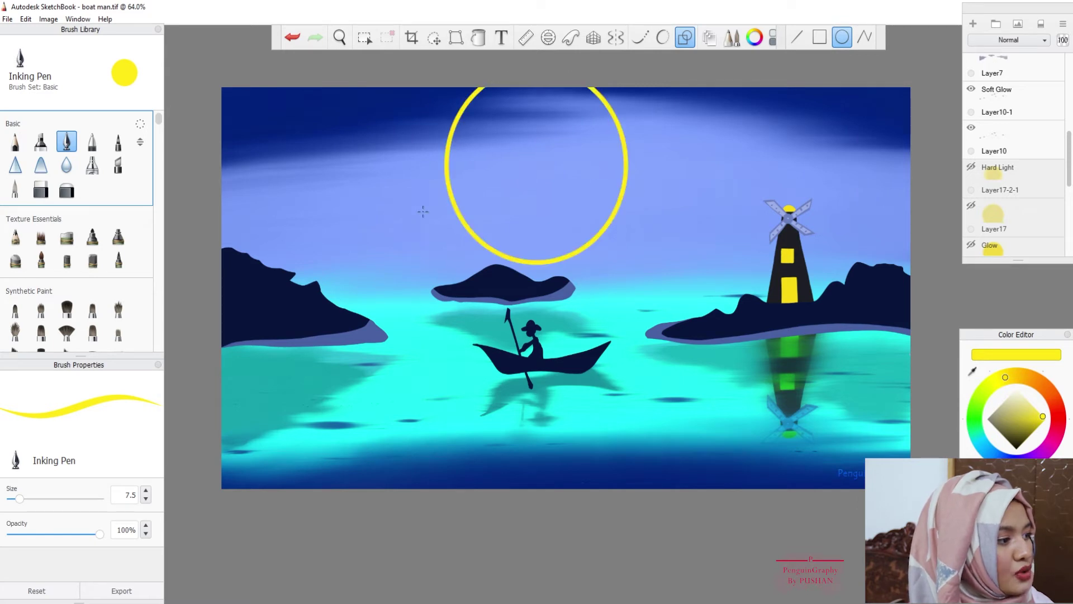
# Move the yellow outline so it sits fully inside the sky with its lower edge behind the small middle island
pyautogui.click(434, 37)
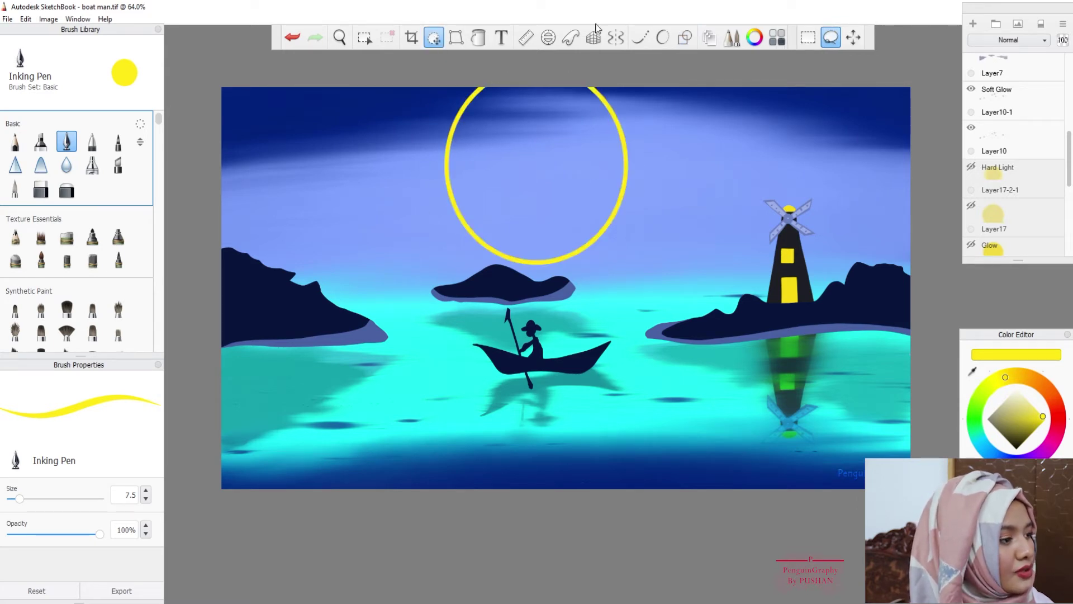
pyautogui.click(853, 37)
pyautogui.moveTo(636, 244); pyautogui.dragTo(679, 280)
pyautogui.moveTo(540, 298); pyautogui.dragTo(453, 62)
pyautogui.hotkey('ctrl', 'd')
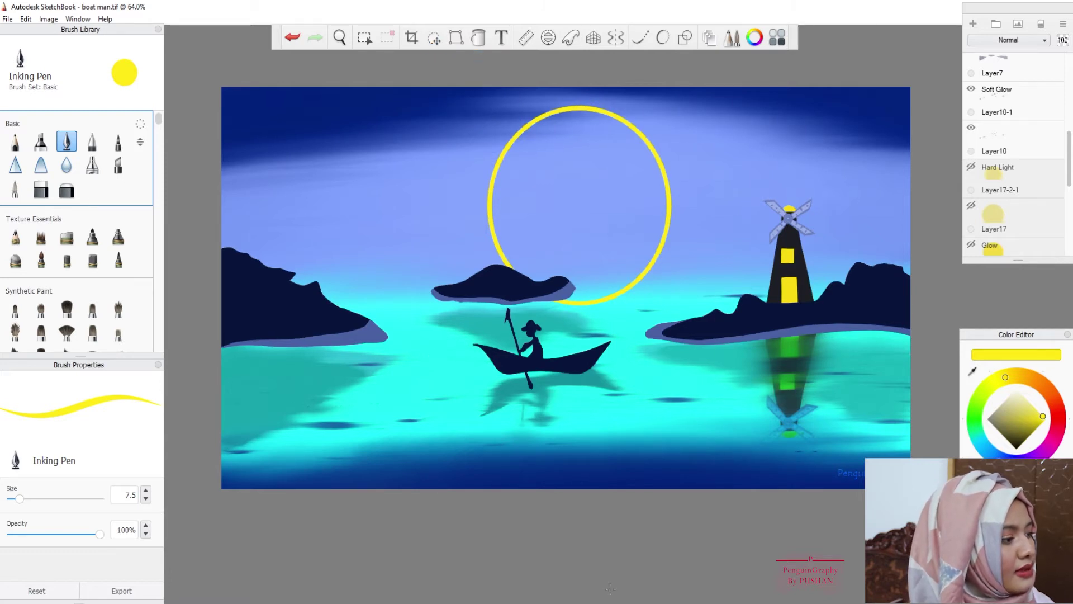
# Flood fill the inside of the outline with solid yellow at a tolerance of 255
pyautogui.click(478, 37)
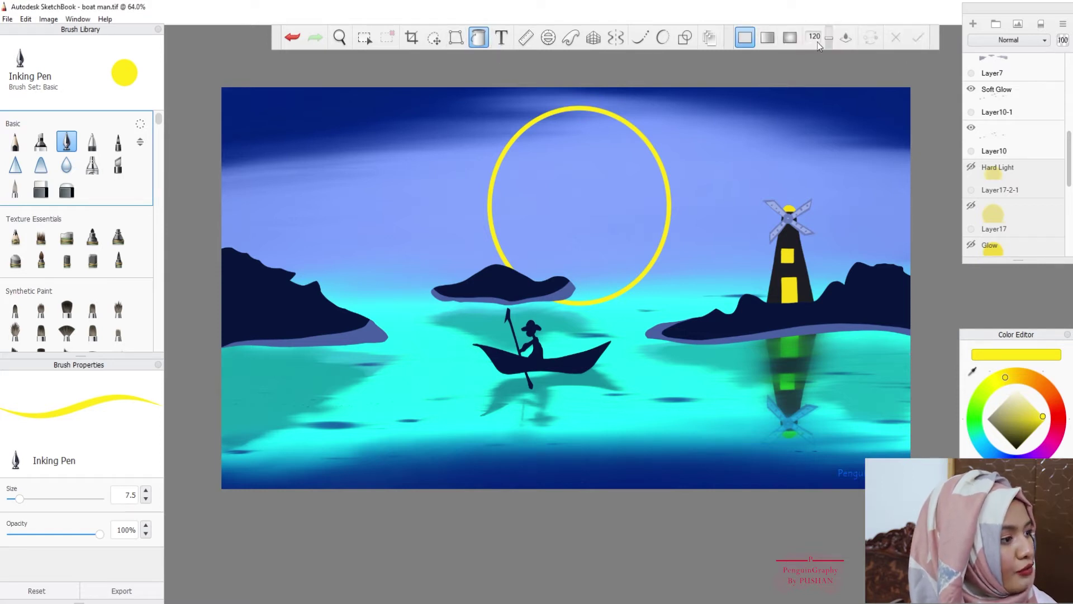
pyautogui.moveTo(828, 38); pyautogui.dragTo(829, 23)
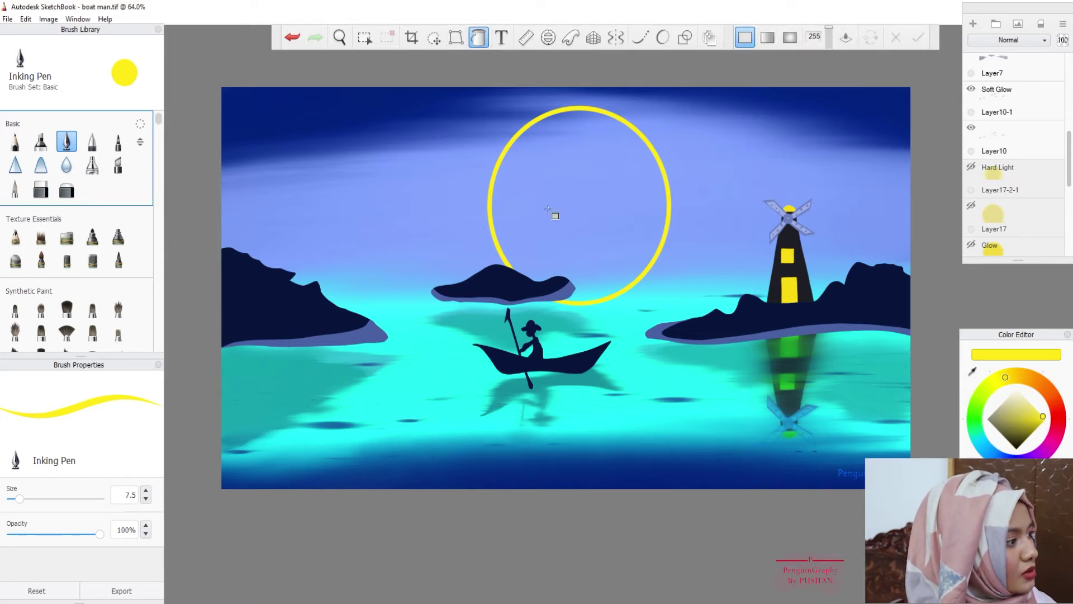
pyautogui.click(570, 202)
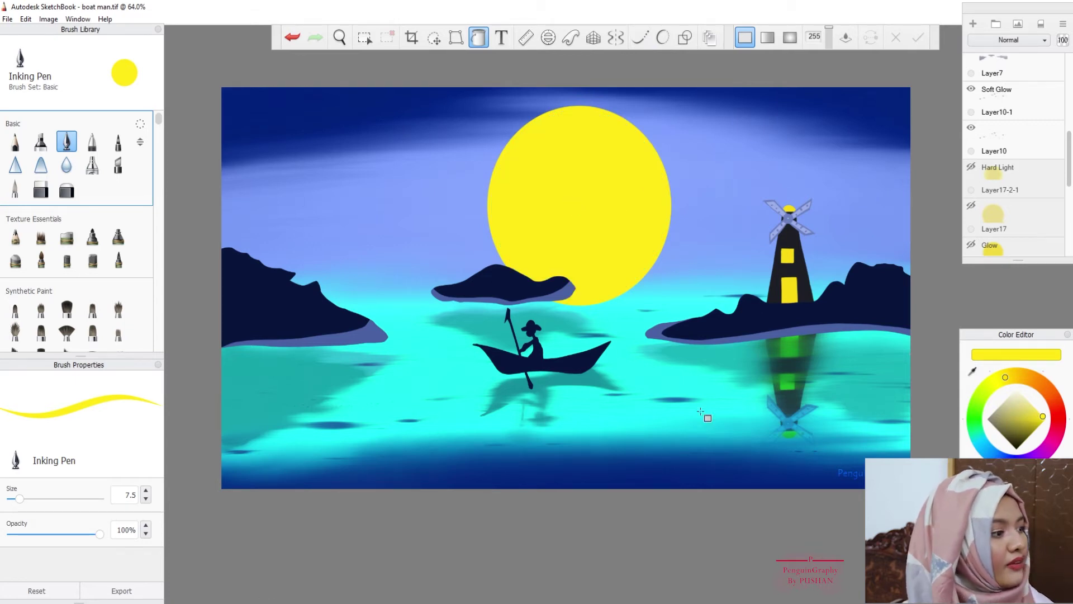
pyautogui.click(845, 37)
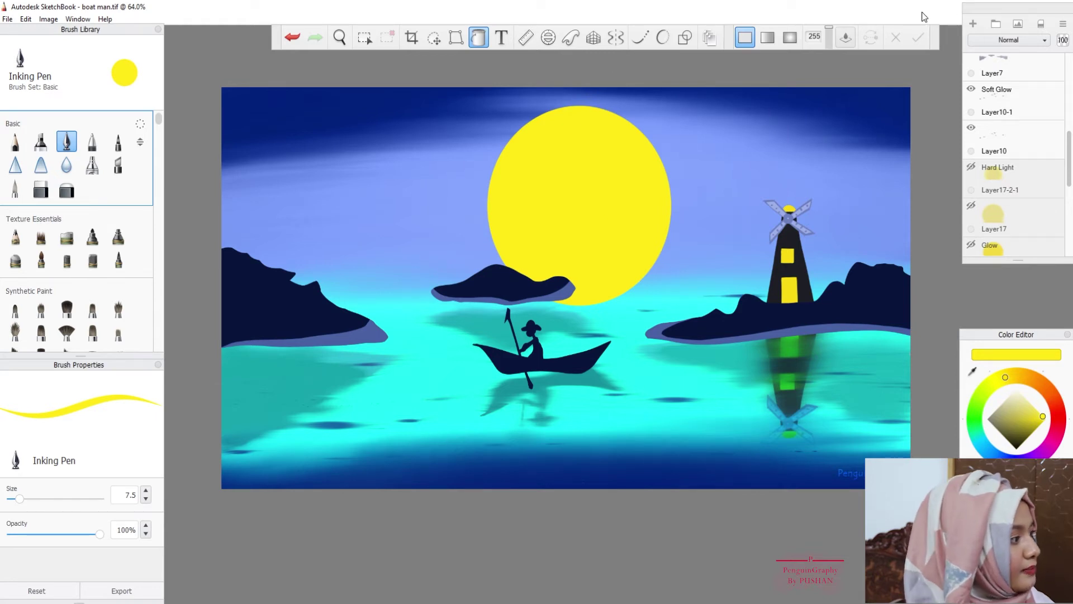
# Enlarge the layer list and duplicate the yellow moon layer, Layer1, twice
pyautogui.moveTo(1021, 263); pyautogui.dragTo(1021, 368)
pyautogui.scroll(-2, 1060, 235)
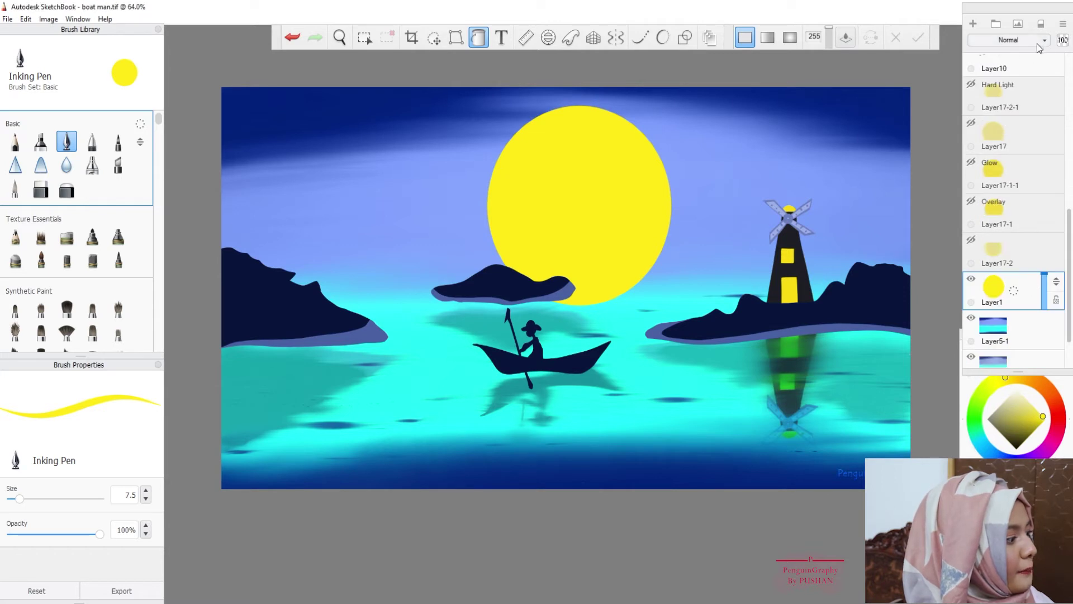
pyautogui.click(1062, 24)
pyautogui.press('Escape')
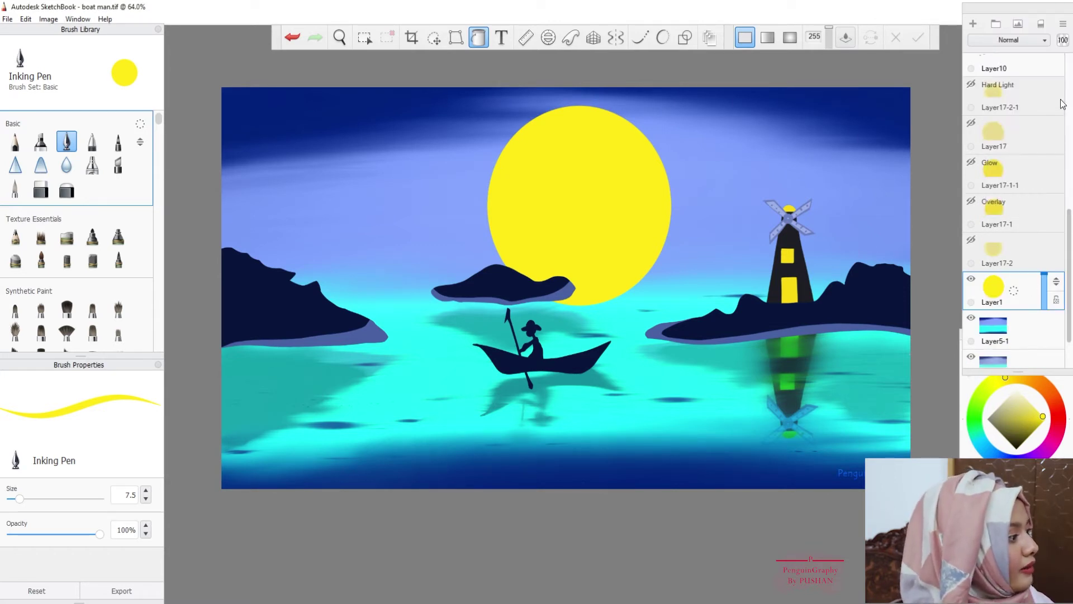
pyautogui.click(1063, 24)
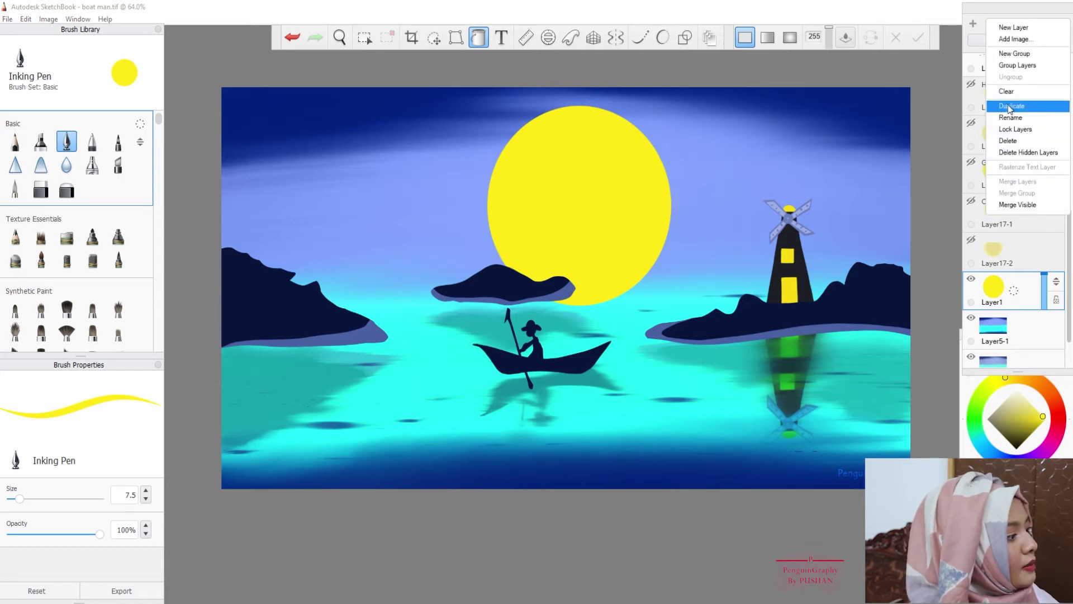
pyautogui.click(1010, 108)
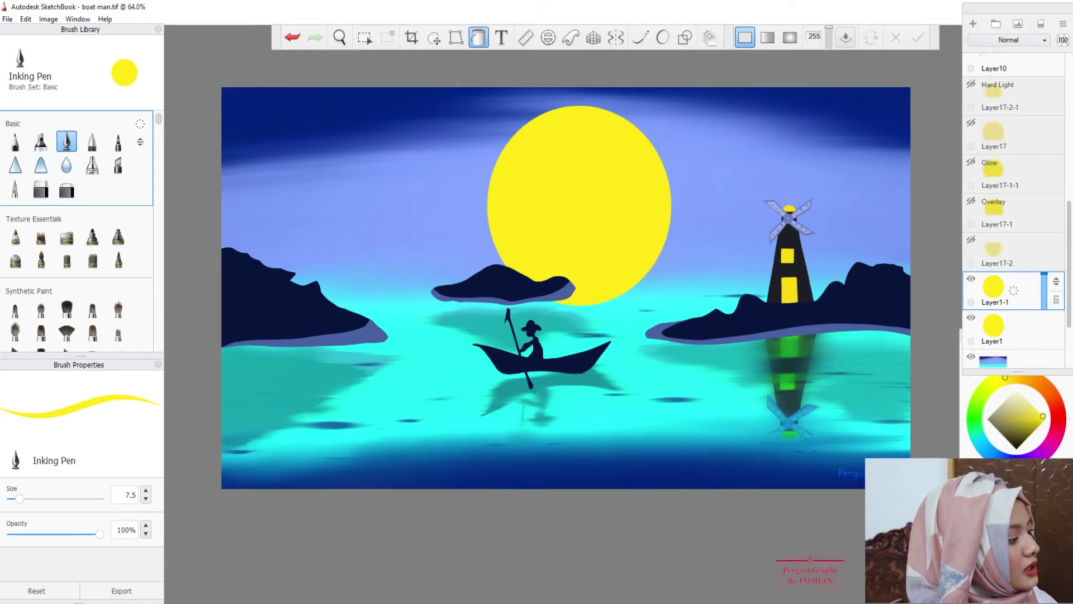
pyautogui.click(1061, 24)
pyautogui.click(1010, 107)
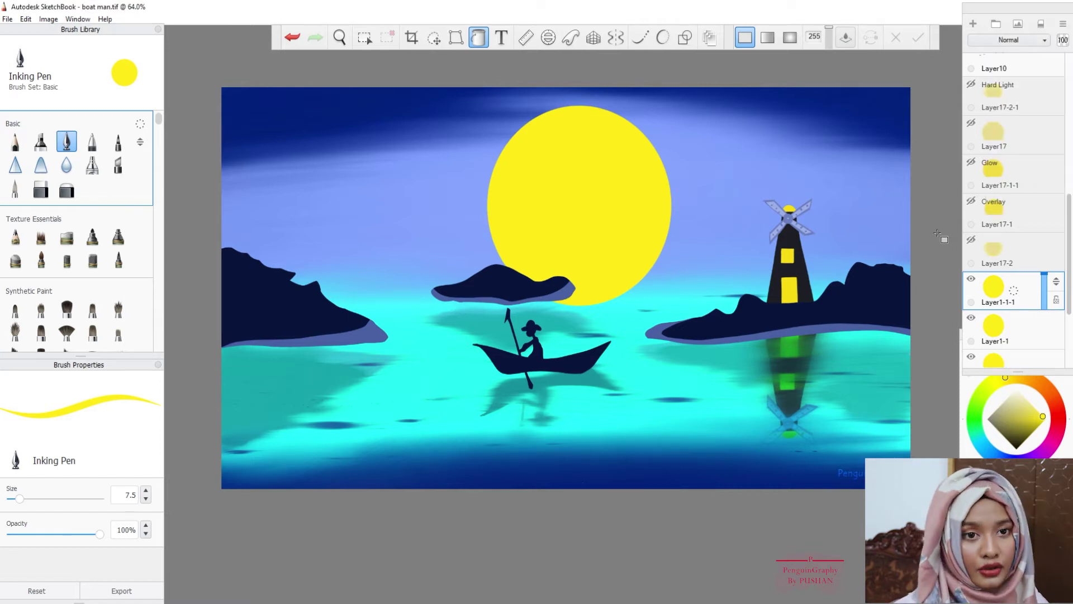
# Move the original Layer1 above its two duplicates in the layer order
pyautogui.scroll(-3, 1017, 313)
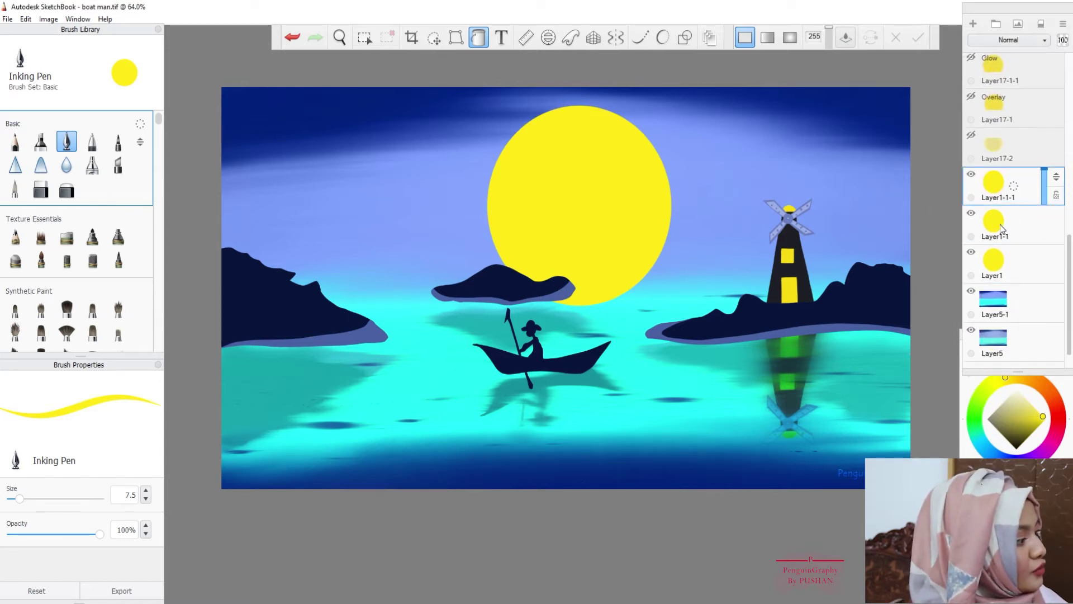
pyautogui.click(992, 267)
pyautogui.moveTo(1043, 257); pyautogui.dragTo(1036, 192)
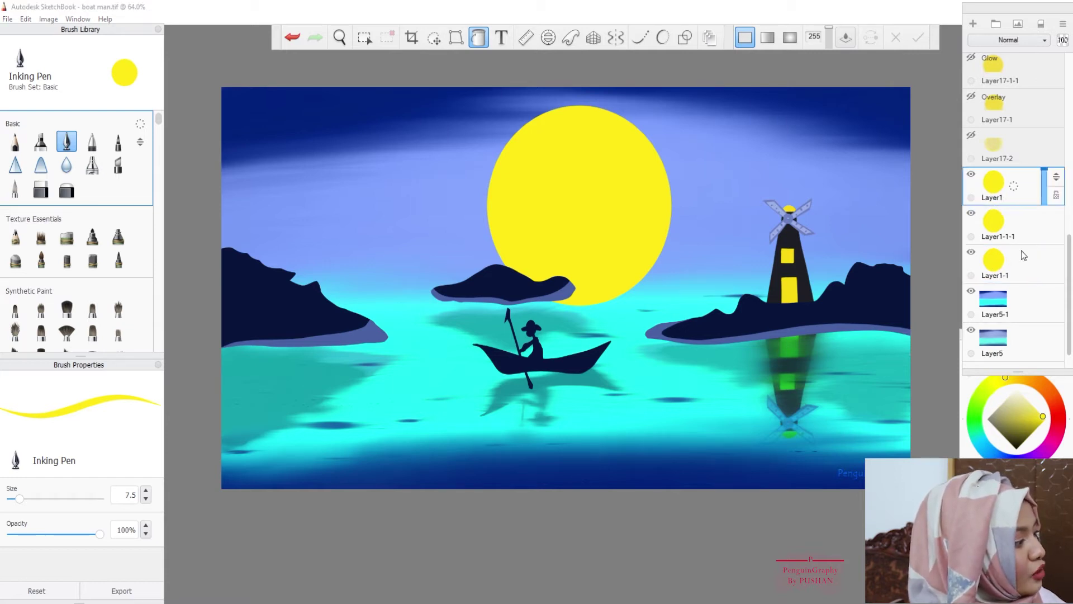
# Scale up the moon on Layer1-1 slightly so it extends evenly around the other moons
pyautogui.click(994, 275)
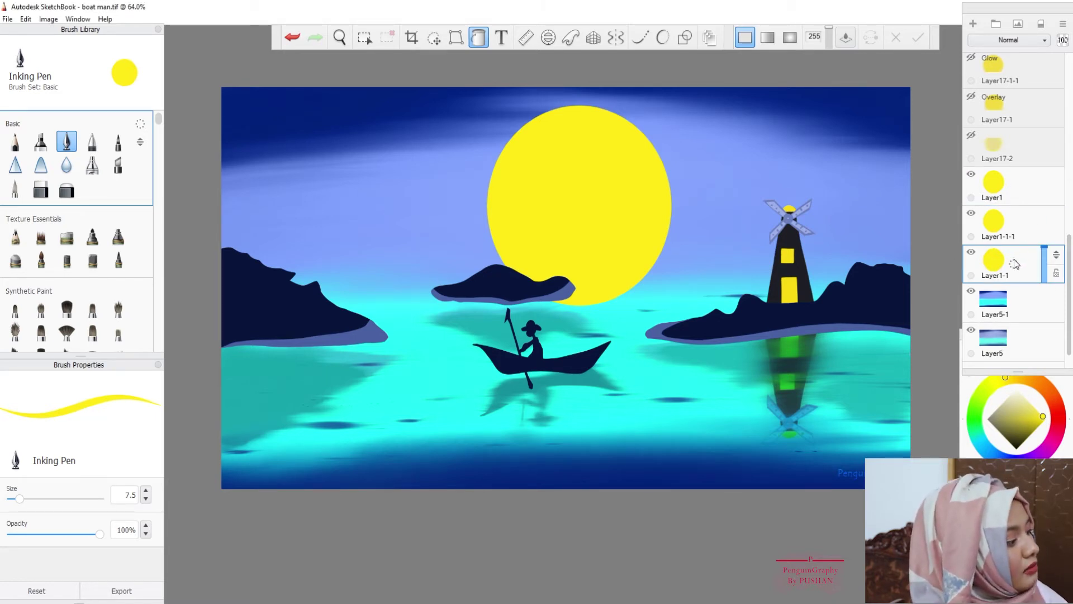
pyautogui.click(434, 38)
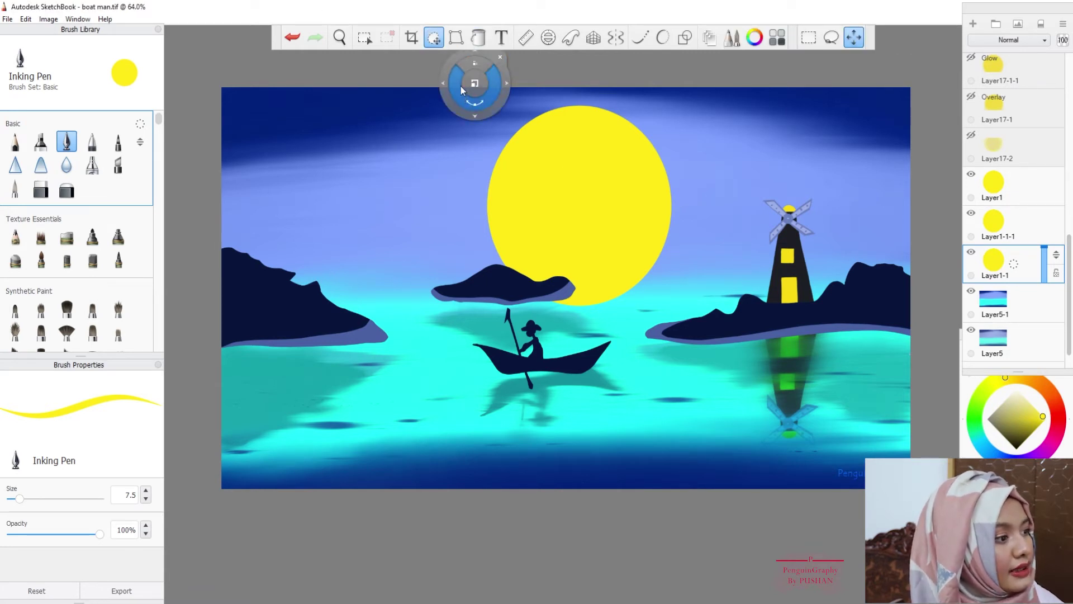
pyautogui.moveTo(471, 96); pyautogui.dragTo(520, 297)
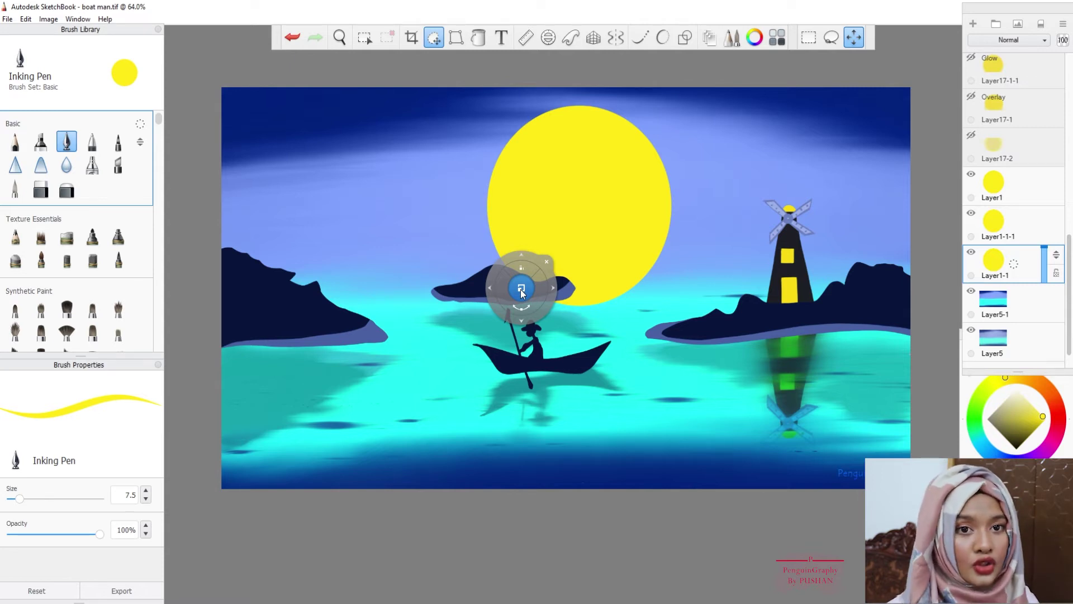
pyautogui.moveTo(521, 290)
pyautogui.mouseDown()
pyautogui.moveTo(865, 232)
pyautogui.moveTo(919, 279)
pyautogui.mouseUp()
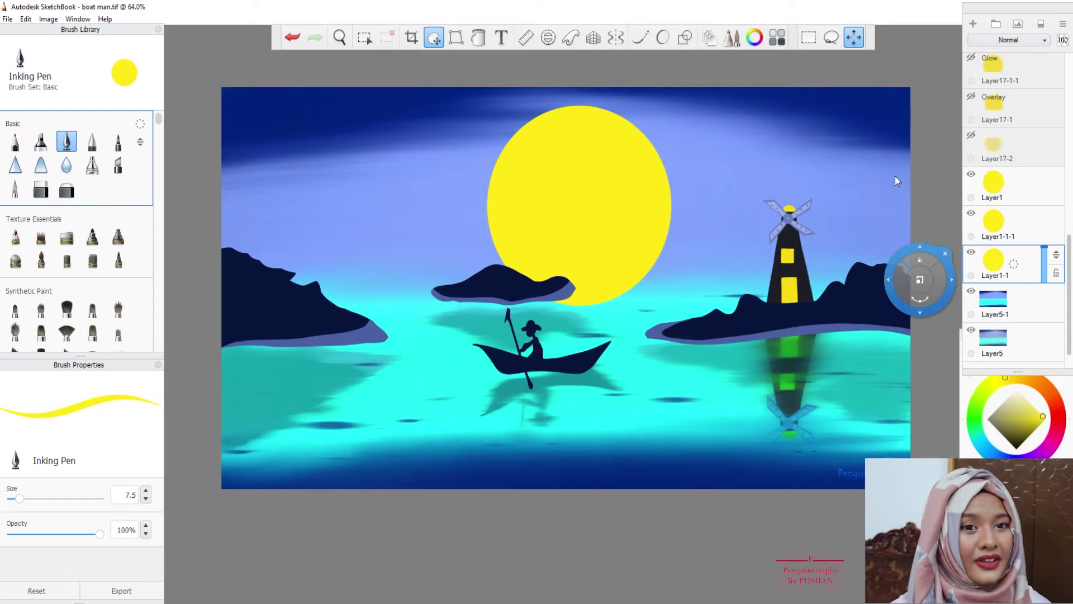
pyautogui.click(479, 282)
pyautogui.moveTo(487, 277); pyautogui.dragTo(577, 206)
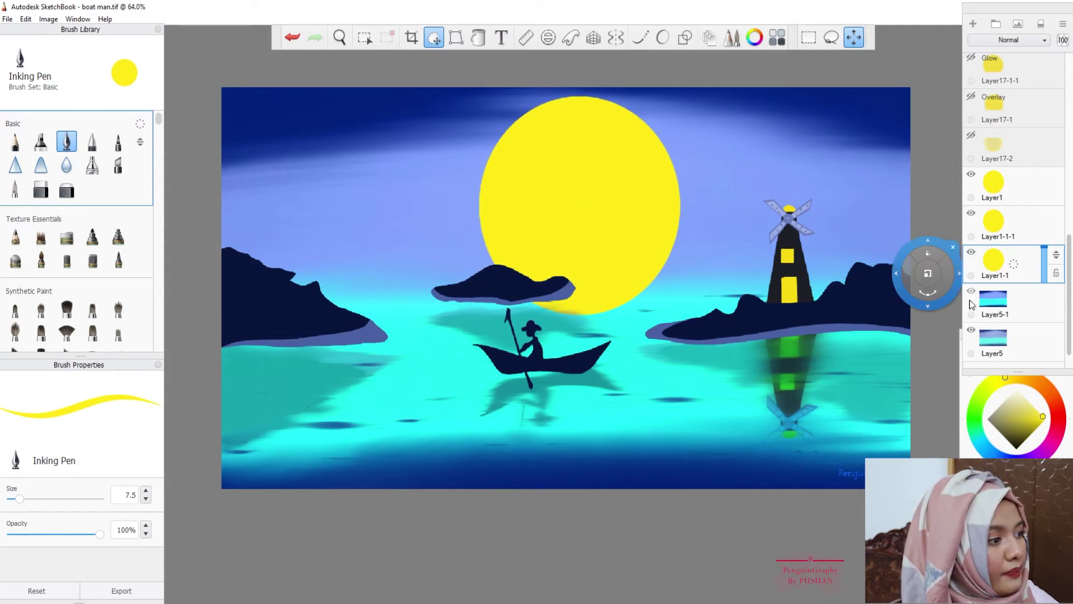
# Slightly resize the moon copy on Layer1-1-1
pyautogui.click(1026, 226)
pyautogui.click(688, 325)
pyautogui.click(601, 331)
pyautogui.moveTo(599, 334)
pyautogui.mouseDown()
pyautogui.moveTo(592, 306)
pyautogui.moveTo(602, 320)
pyautogui.mouseUp()
# Compare the sizes of the three moon layers by hiding and showing them, leaving all three visible
pyautogui.click(972, 174)
pyautogui.click(971, 216)
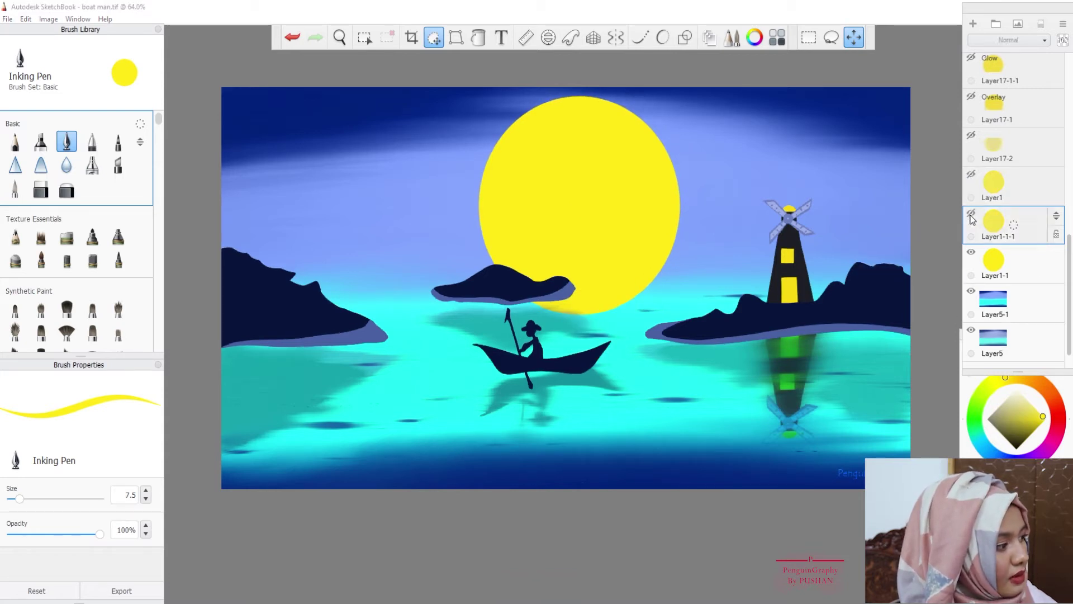
pyautogui.click(970, 254)
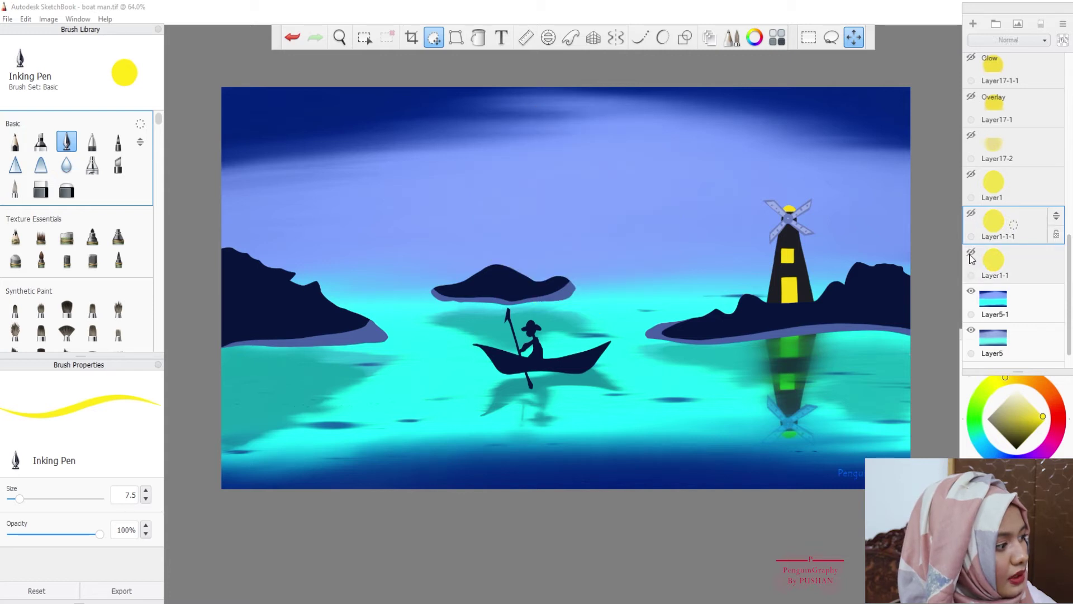
pyautogui.click(971, 256)
pyautogui.click(970, 254)
pyautogui.click(972, 215)
pyautogui.click(972, 215)
pyautogui.click(971, 215)
pyautogui.click(971, 255)
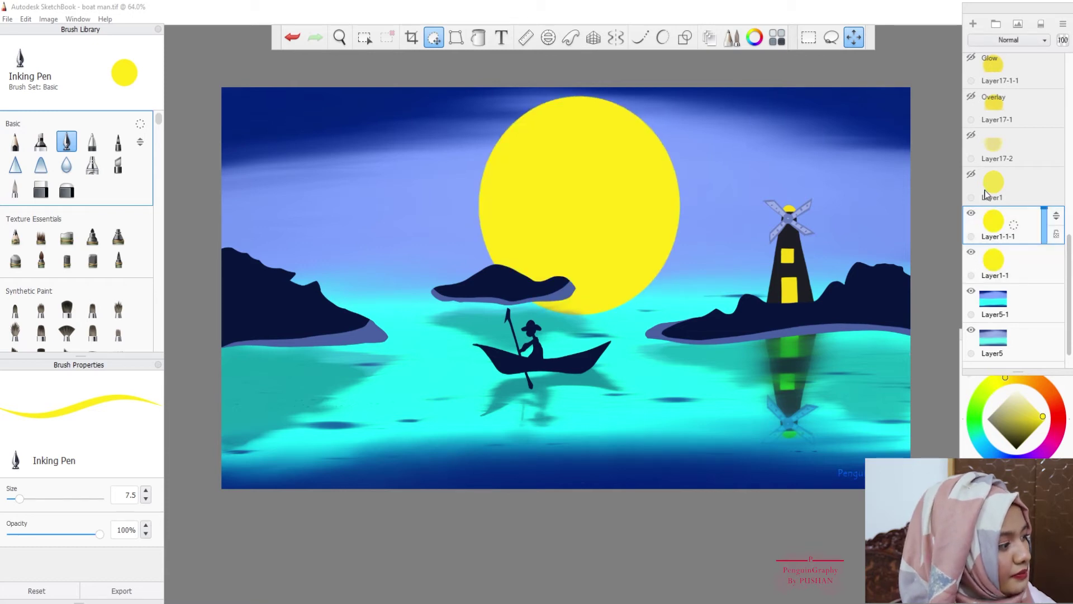
pyautogui.click(970, 174)
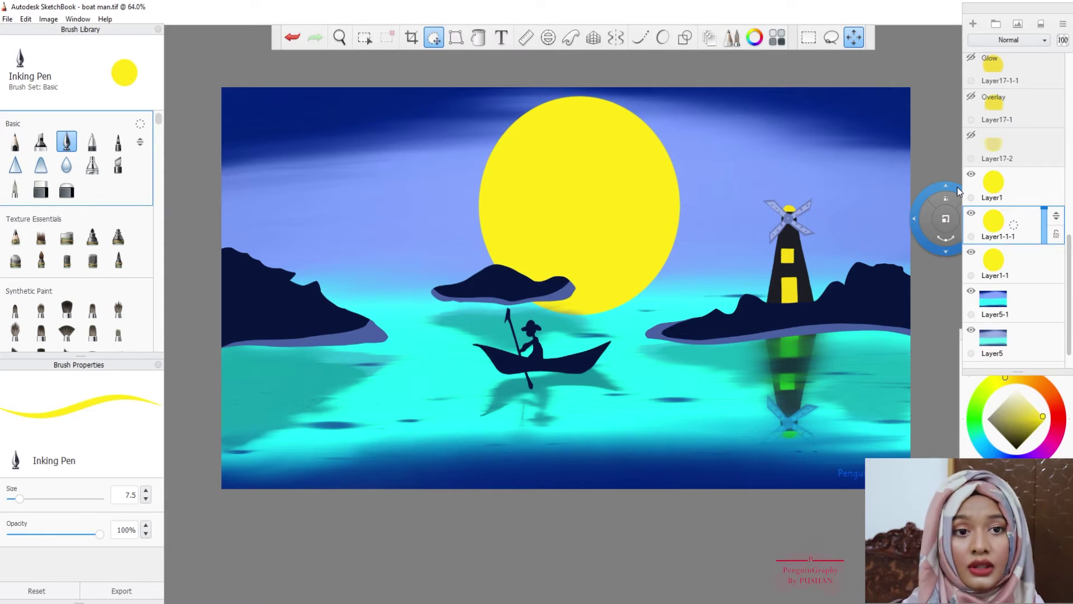
# Select the Blur brush and set the blending mode of the bottom moon layer, Layer1-1, to Glow
pyautogui.click(990, 276)
pyautogui.moveTo(946, 271)
pyautogui.mouseDown()
pyautogui.moveTo(940, 442)
pyautogui.moveTo(251, 550)
pyautogui.mouseUp()
pyautogui.click(66, 167)
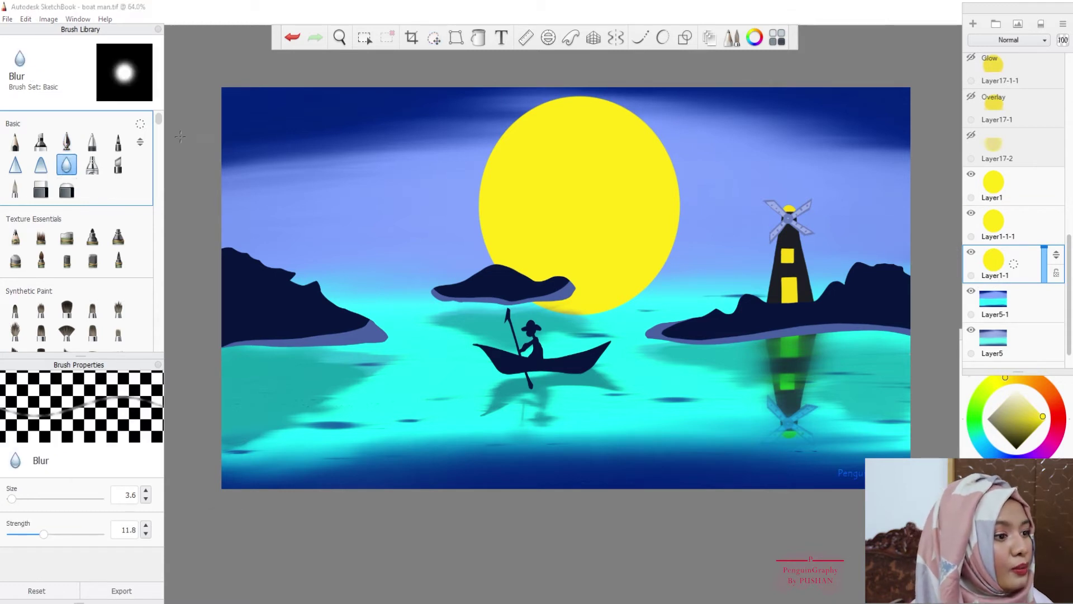
pyautogui.click(1015, 42)
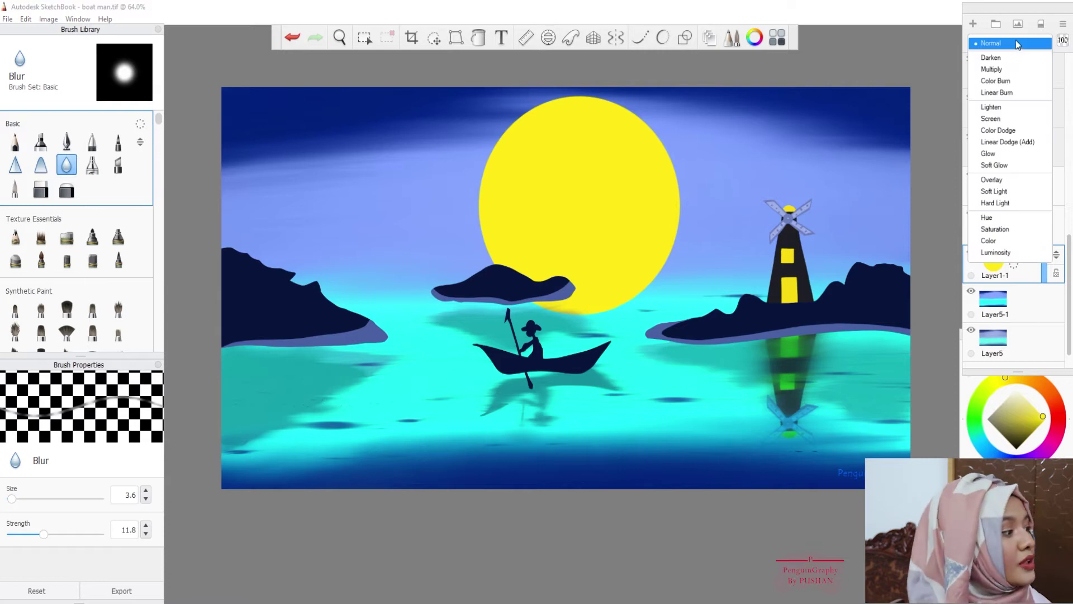
pyautogui.click(989, 154)
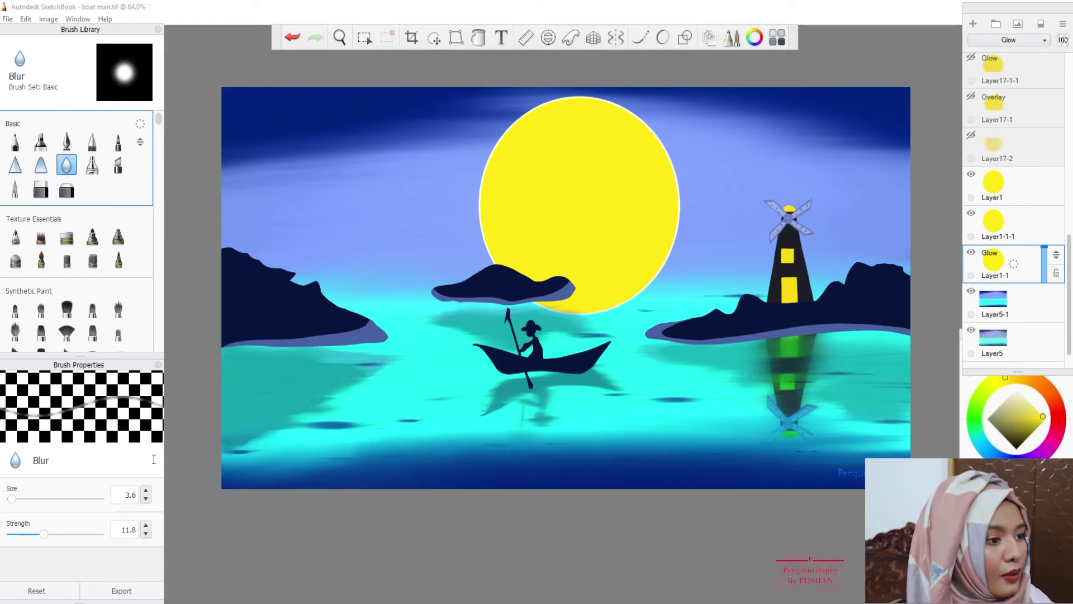
# Soften the outer edge of the glowing moon on Layer1-1 with the Blur brush at size 93.3 and strength 16.5
pyautogui.moveTo(11, 498)
pyautogui.mouseDown()
pyautogui.moveTo(41, 500)
pyautogui.moveTo(57, 534)
pyautogui.moveTo(50, 506)
pyautogui.mouseUp()
pyautogui.moveTo(546, 105)
pyautogui.mouseDown()
pyautogui.moveTo(499, 162)
pyautogui.moveTo(499, 209)
pyautogui.moveTo(515, 250)
pyautogui.mouseUp()
pyautogui.moveTo(638, 273)
pyautogui.mouseDown()
pyautogui.moveTo(642, 119)
pyautogui.moveTo(556, 96)
pyautogui.mouseUp()
pyautogui.moveTo(550, 295); pyautogui.dragTo(668, 146)
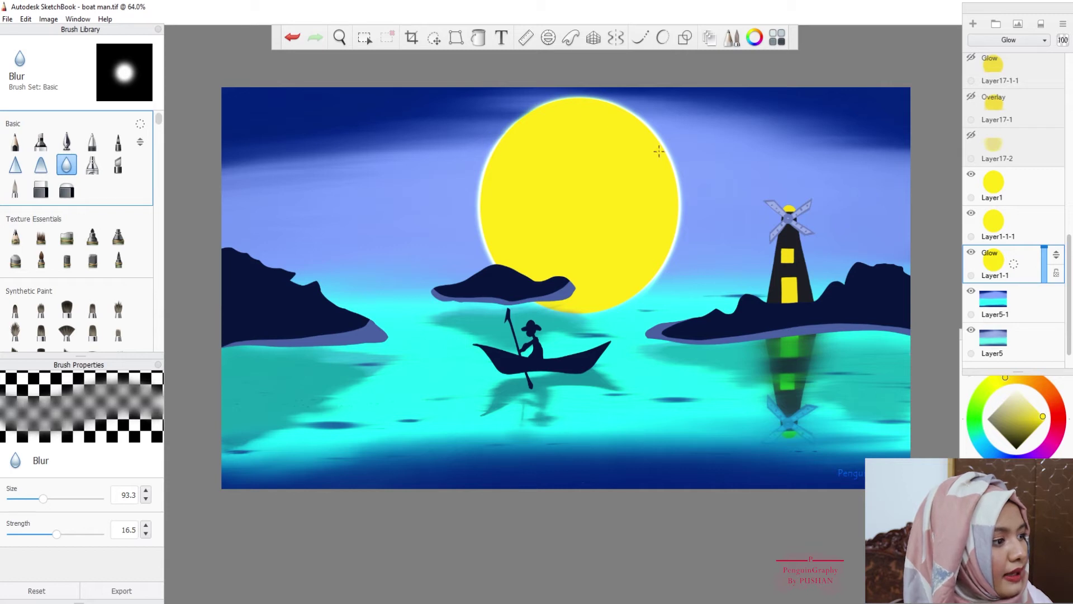
# Smudge horizontal streaks outward from both sides of the Layer1-1 glow with the Synthetic Web Brush at size 16.3, flow 10% and strength 11%
pyautogui.scroll(3, 570, 132)
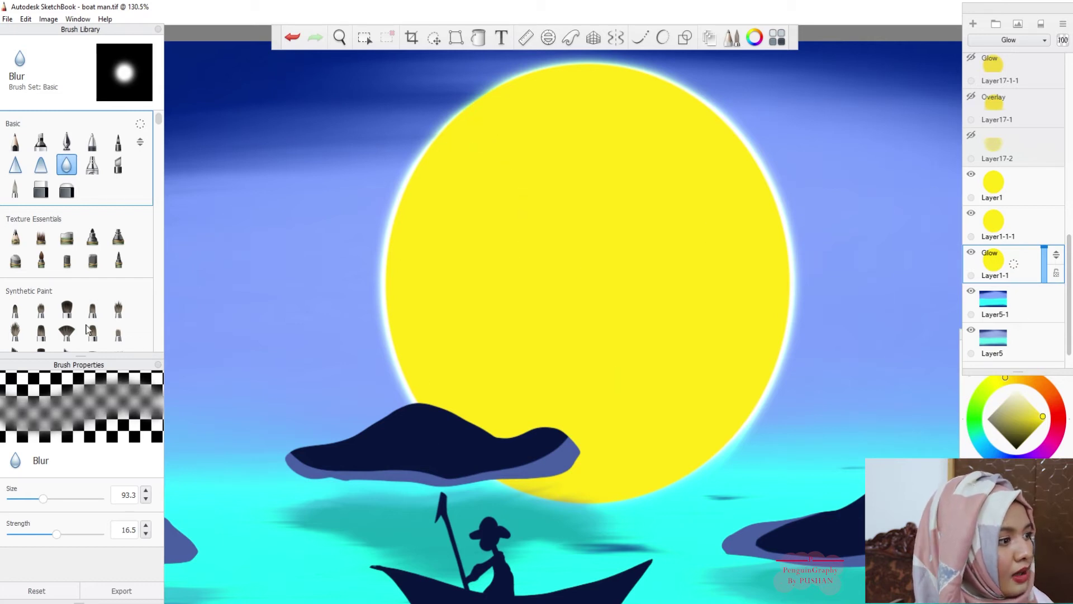
pyautogui.click(118, 310)
pyautogui.moveTo(31, 514); pyautogui.dragTo(25, 552)
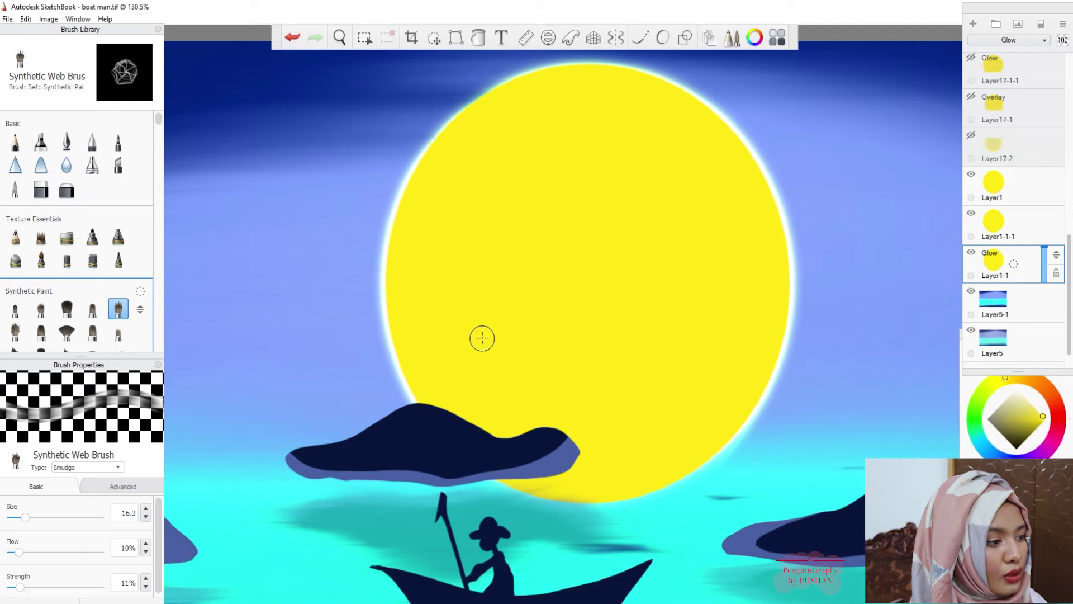
pyautogui.moveTo(392, 307); pyautogui.dragTo(362, 306)
pyautogui.moveTo(490, 311); pyautogui.dragTo(346, 307)
pyautogui.moveTo(495, 290); pyautogui.dragTo(335, 306)
pyautogui.moveTo(479, 309)
pyautogui.mouseDown()
pyautogui.moveTo(290, 305)
pyautogui.moveTo(321, 306)
pyautogui.mouseUp()
pyautogui.moveTo(465, 299); pyautogui.dragTo(313, 306)
pyautogui.moveTo(734, 245); pyautogui.dragTo(825, 241)
pyautogui.moveTo(637, 238); pyautogui.dragTo(816, 241)
pyautogui.moveTo(720, 247)
pyautogui.mouseDown()
pyautogui.moveTo(833, 246)
pyautogui.moveTo(841, 235)
pyautogui.mouseUp()
pyautogui.moveTo(766, 251); pyautogui.dragTo(855, 235)
pyautogui.moveTo(678, 376); pyautogui.dragTo(799, 378)
pyautogui.moveTo(632, 386); pyautogui.dragTo(790, 399)
pyautogui.moveTo(714, 413); pyautogui.dragTo(894, 425)
pyautogui.moveTo(642, 456); pyautogui.dragTo(757, 452)
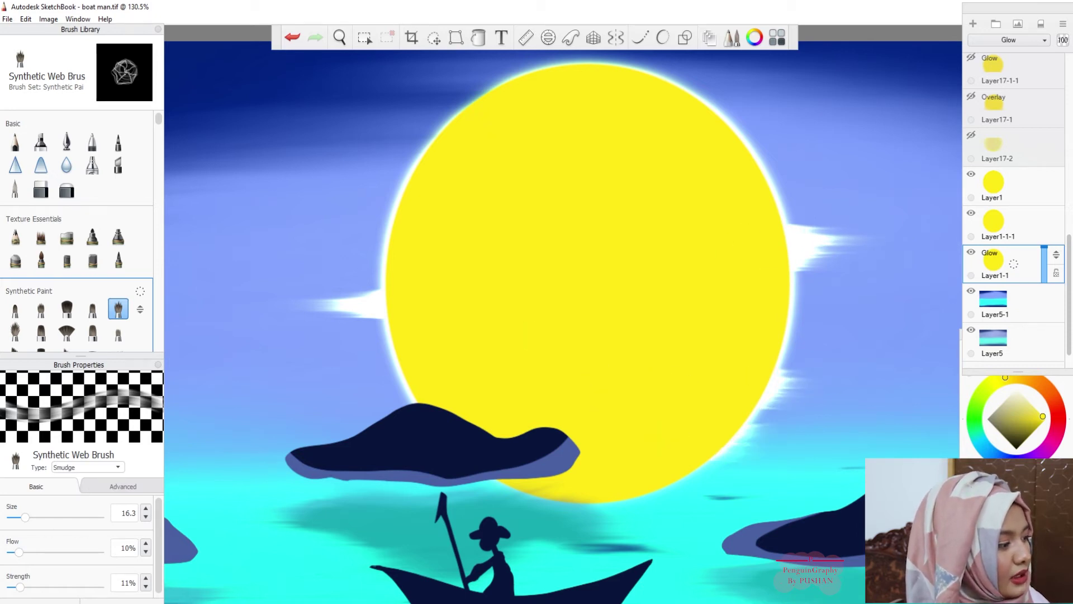
pyautogui.moveTo(642, 125); pyautogui.dragTo(763, 126)
# Set the Synthetic Web Brush flow to 15% and smudge more streaks from the glow's upper-left edge
pyautogui.moveTo(17, 552); pyautogui.dragTo(15, 554)
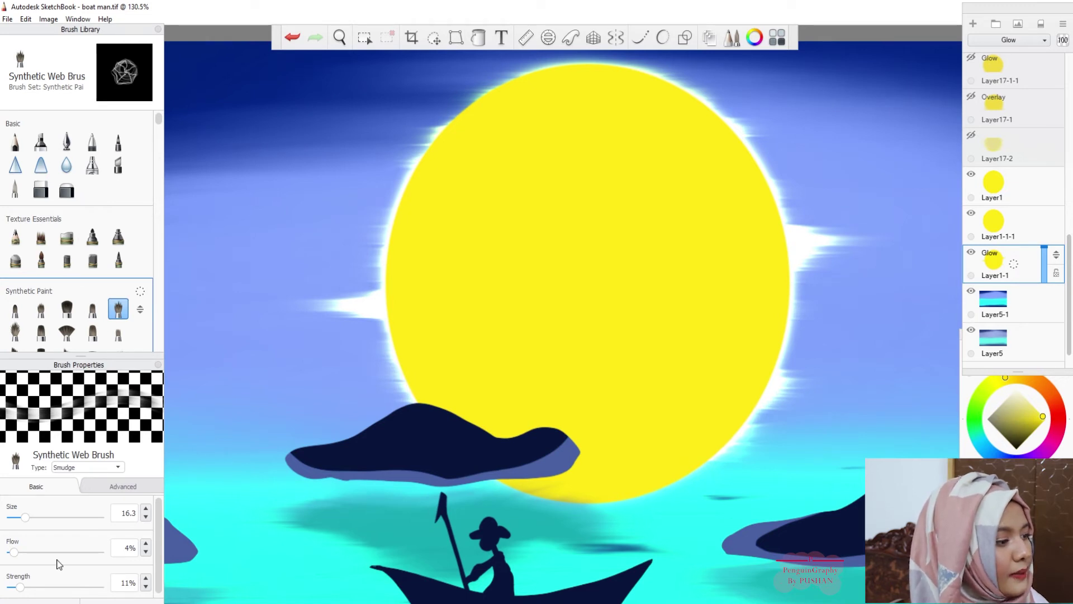
pyautogui.moveTo(13, 551); pyautogui.dragTo(22, 552)
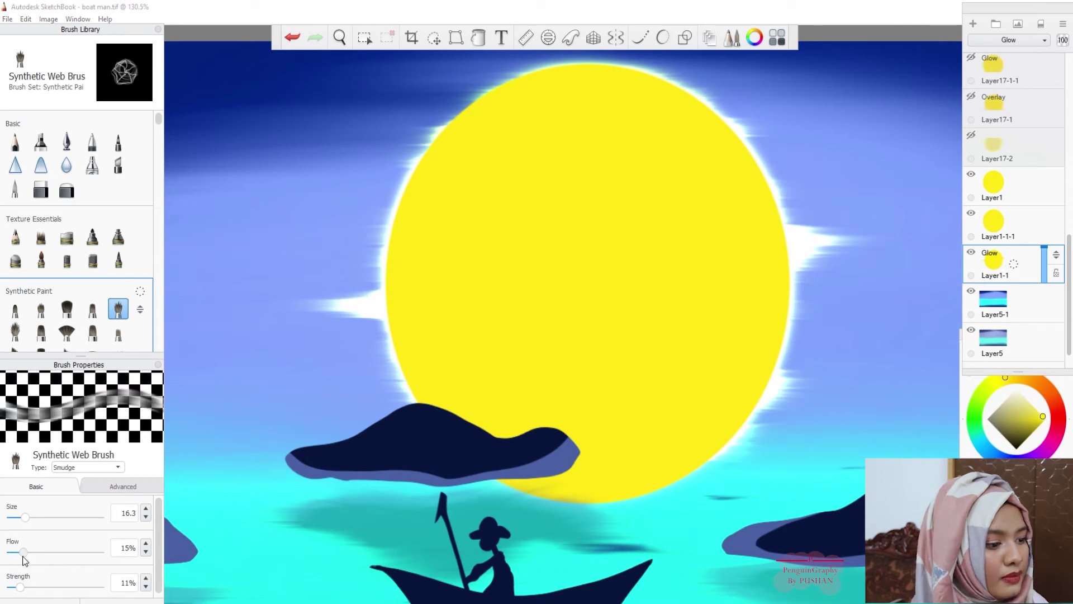
pyautogui.moveTo(475, 177)
pyautogui.mouseDown()
pyautogui.moveTo(279, 183)
pyautogui.moveTo(358, 190)
pyautogui.mouseUp()
pyautogui.moveTo(436, 246); pyautogui.dragTo(352, 241)
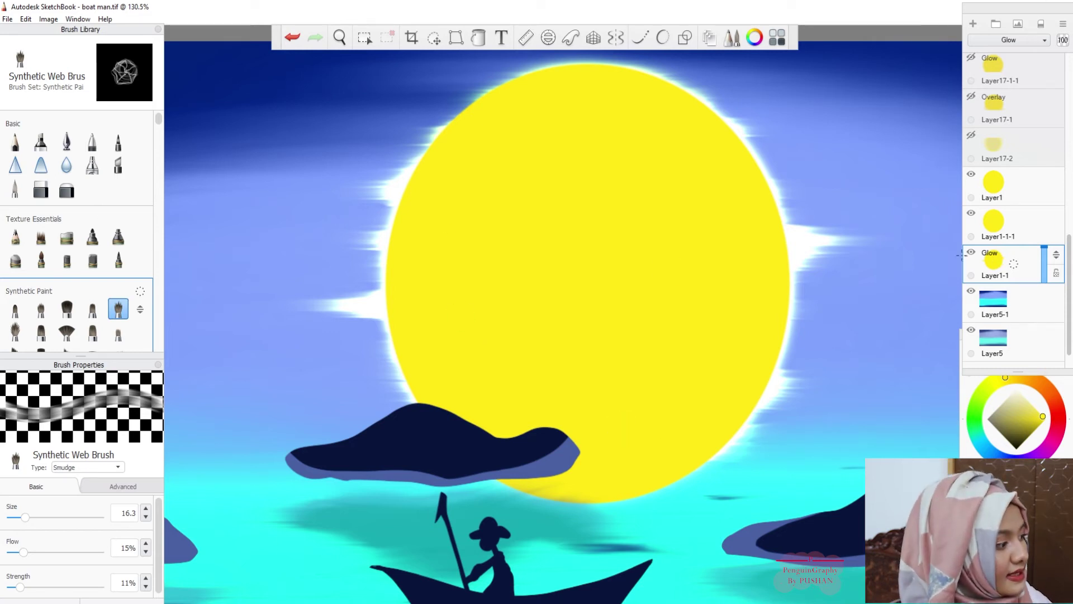
# Blur the edge of the middle moon on Layer1-1-1 all the way around with the Blur brush
pyautogui.click(1001, 225)
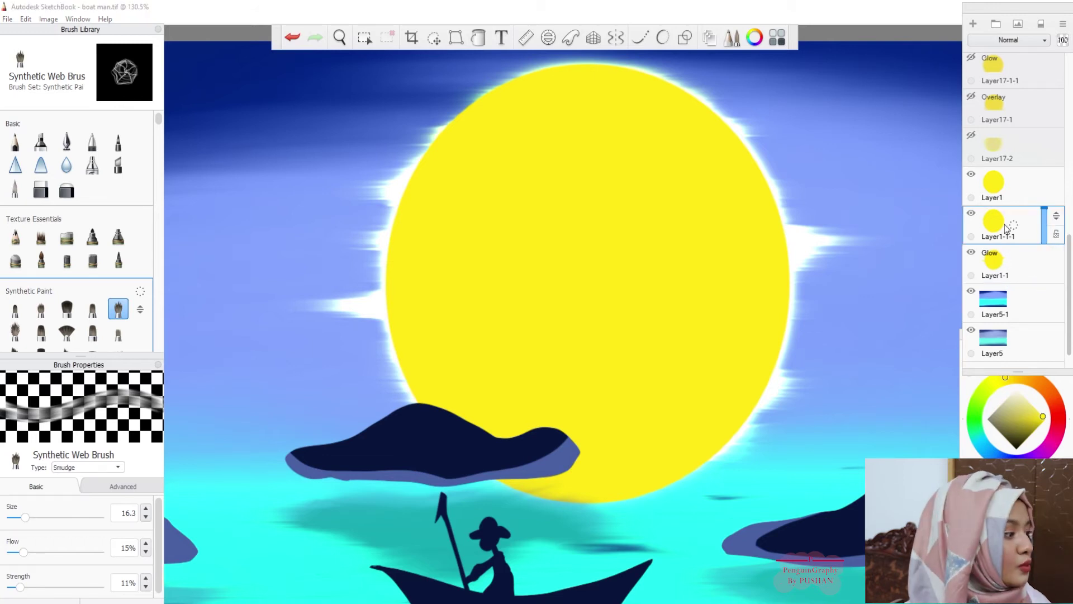
pyautogui.click(66, 165)
pyautogui.moveTo(521, 119)
pyautogui.mouseDown()
pyautogui.moveTo(402, 184)
pyautogui.moveTo(399, 363)
pyautogui.mouseUp()
pyautogui.moveTo(755, 362); pyautogui.dragTo(757, 325)
pyautogui.moveTo(572, 113)
pyautogui.mouseDown()
pyautogui.moveTo(650, 111)
pyautogui.moveTo(517, 97)
pyautogui.moveTo(707, 122)
pyautogui.mouseUp()
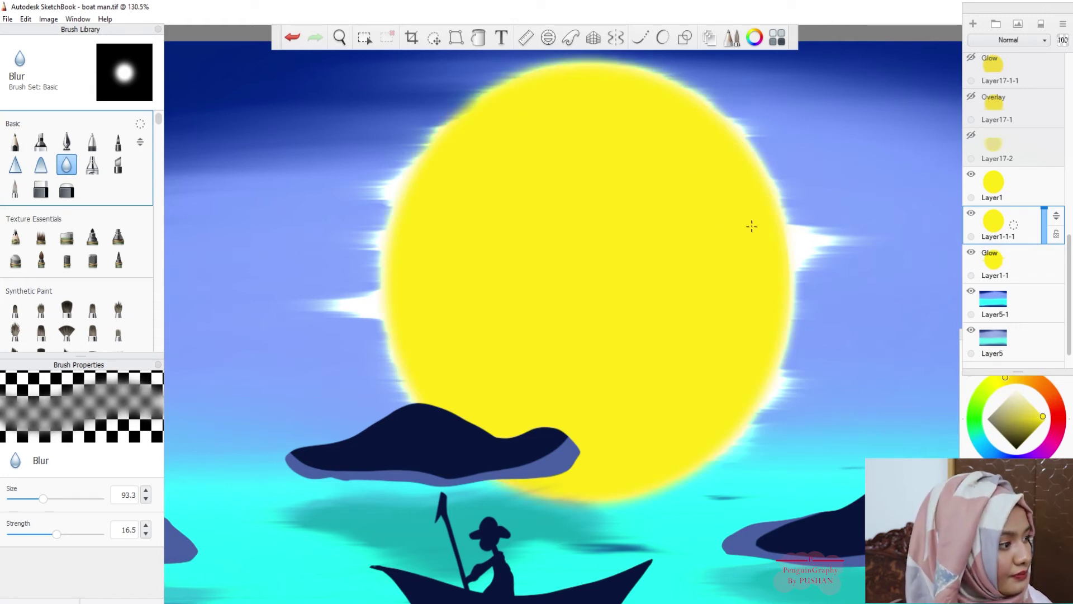
# Try the Color Burn and Overlay blending modes on Layer1-1-1, then set the layer to Multiply
pyautogui.click(1023, 40)
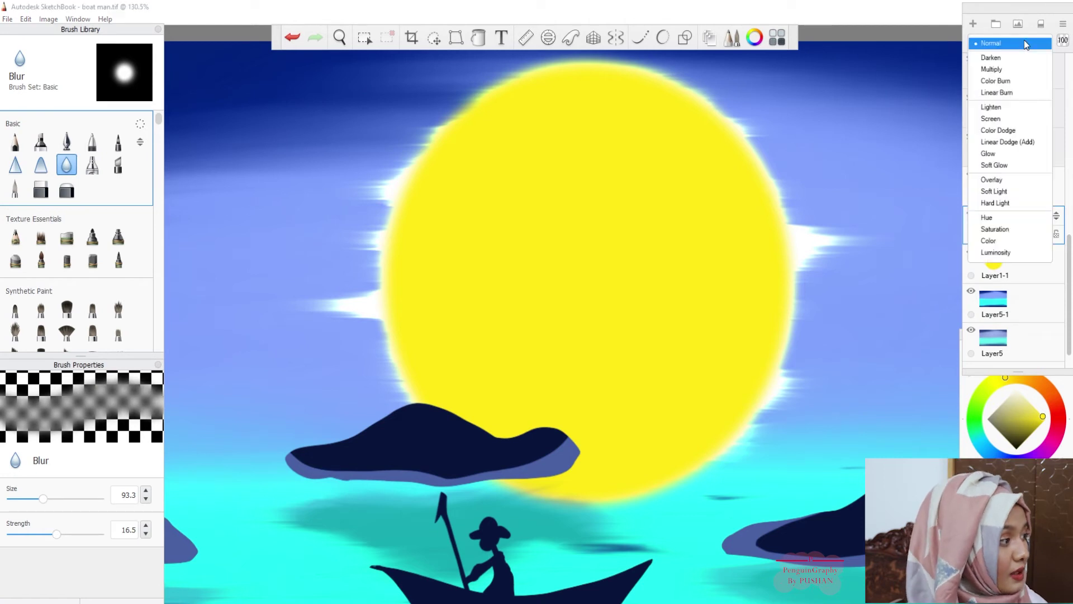
pyautogui.click(1008, 68)
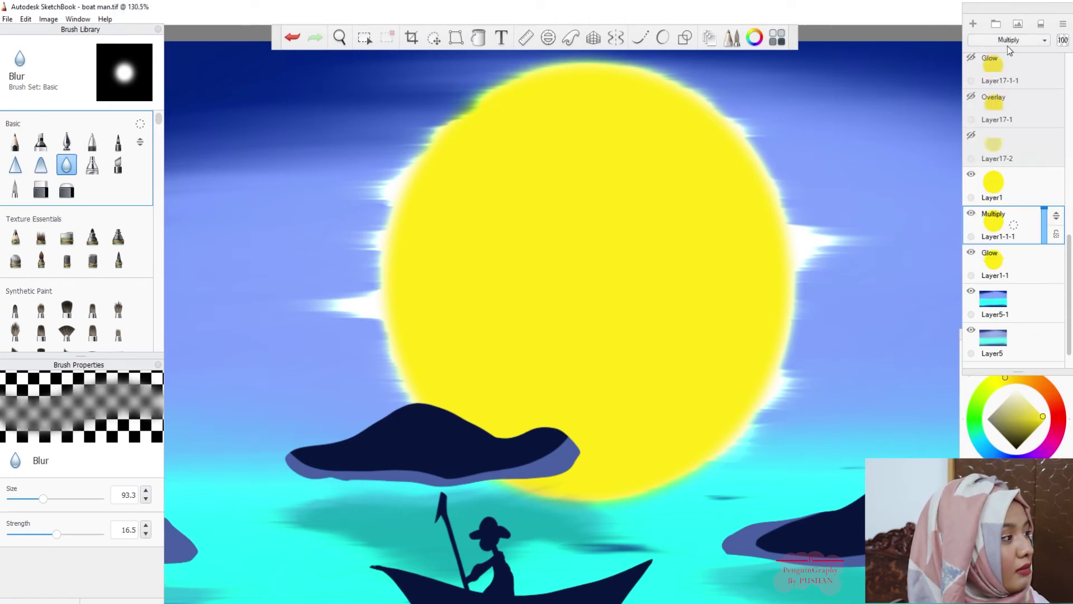
pyautogui.click(1007, 42)
pyautogui.click(1000, 81)
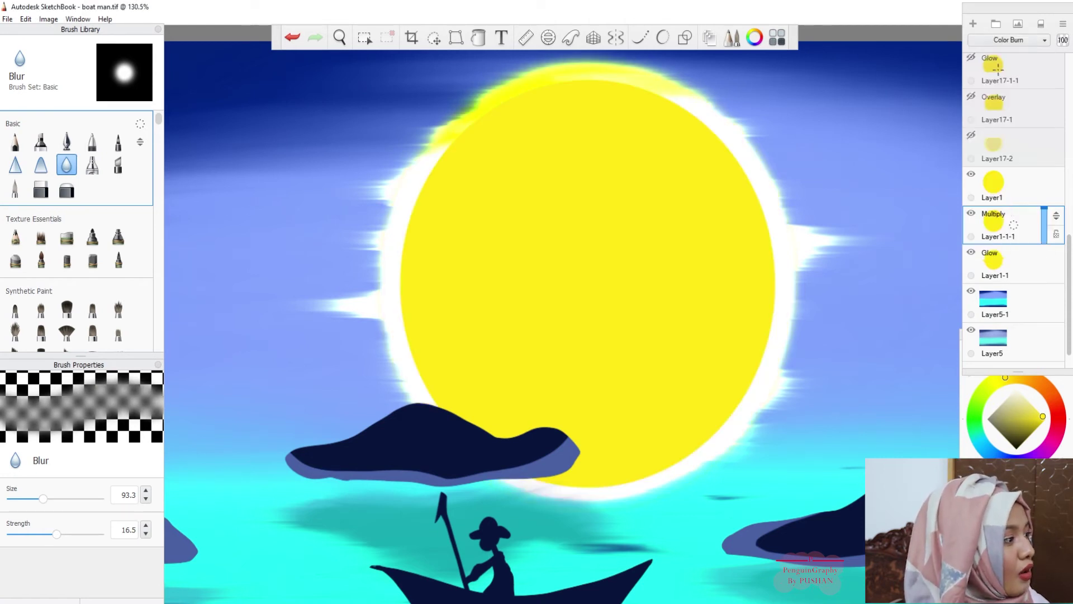
pyautogui.click(1007, 40)
pyautogui.click(1000, 180)
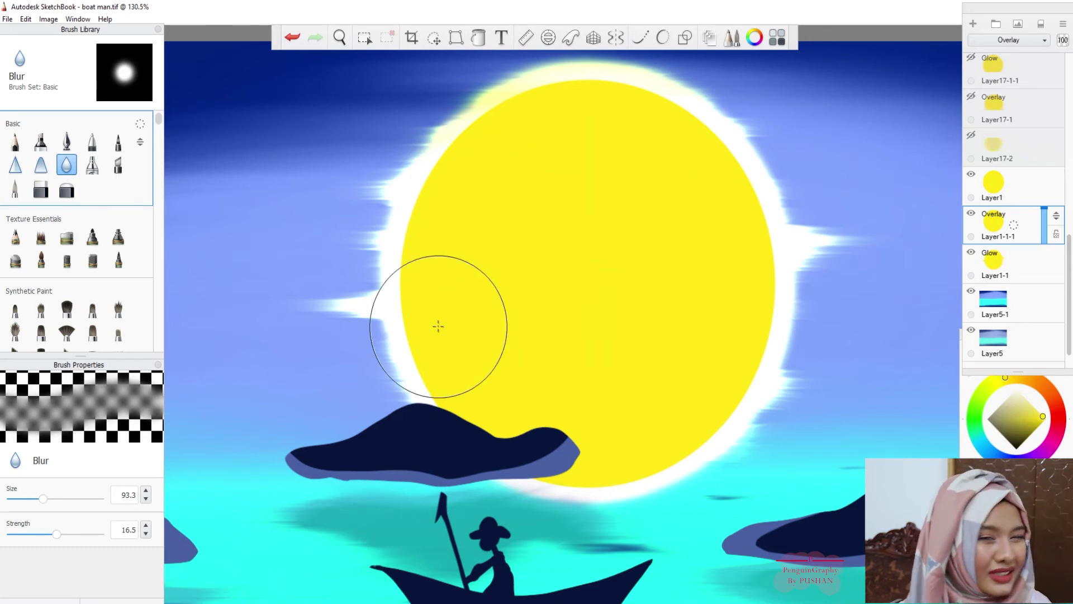
pyautogui.click(1016, 38)
pyautogui.click(1009, 53)
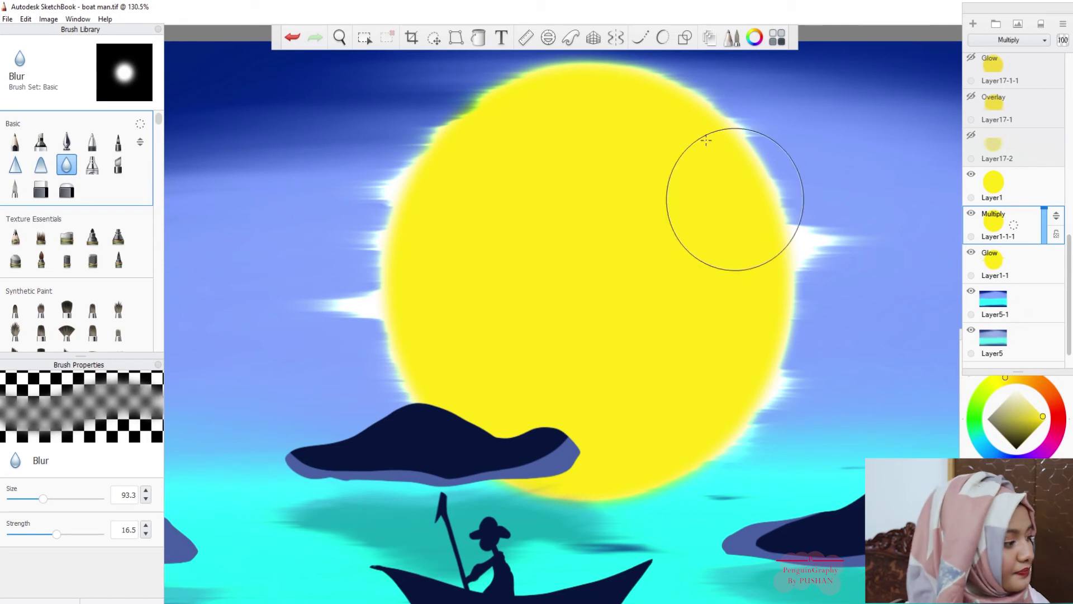
# Scale up the Multiply moon on Layer1-1-1 slightly around its centre
pyautogui.click(432, 38)
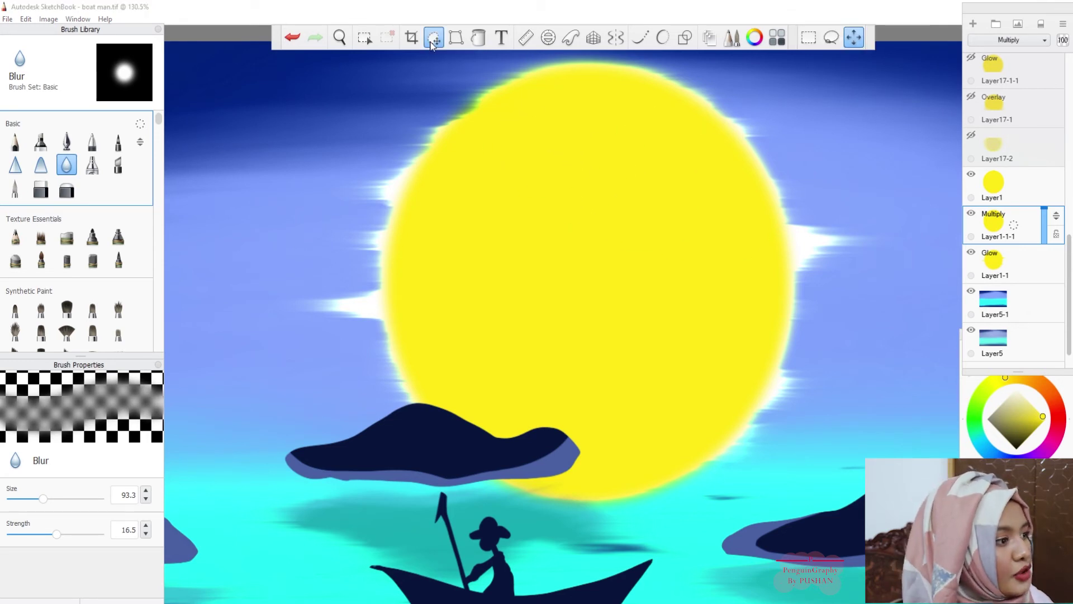
pyautogui.moveTo(527, 281); pyautogui.dragTo(532, 275)
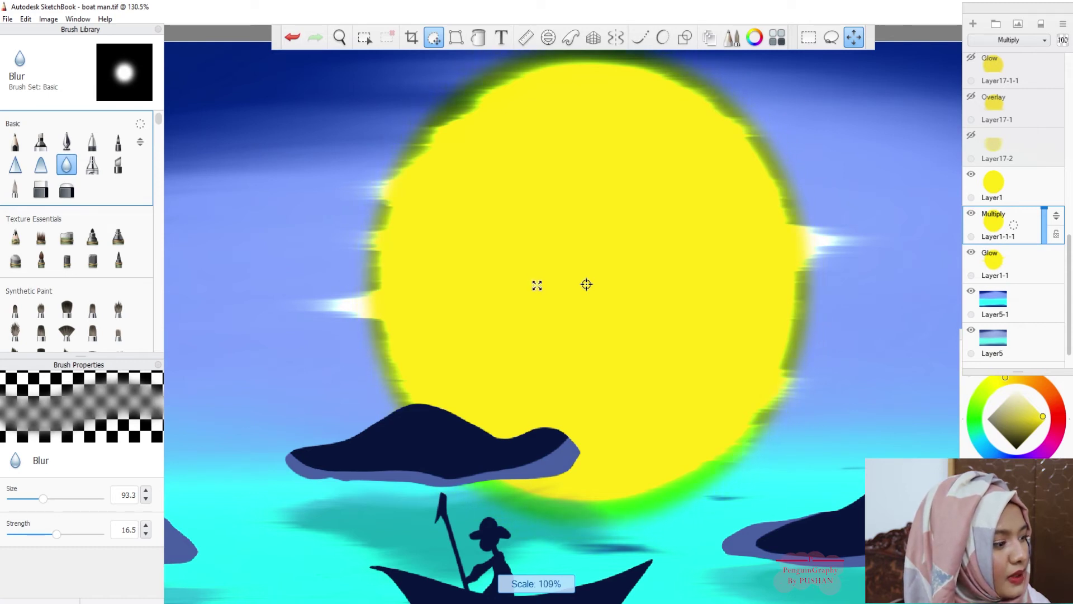
pyautogui.moveTo(541, 293); pyautogui.dragTo(250, 60)
pyautogui.click(243, 39)
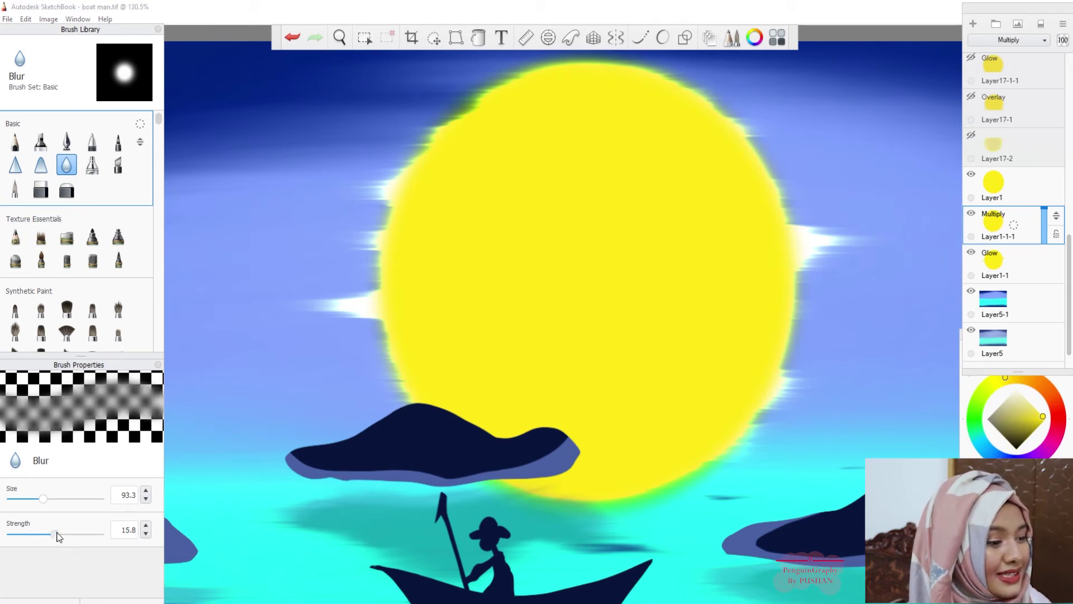
# Blur the Layer1-1-1 edge at strength 22.7 and smudge it sideways into the white streaks with the Synthetic Web Brush
pyautogui.moveTo(56, 532); pyautogui.dragTo(73, 533)
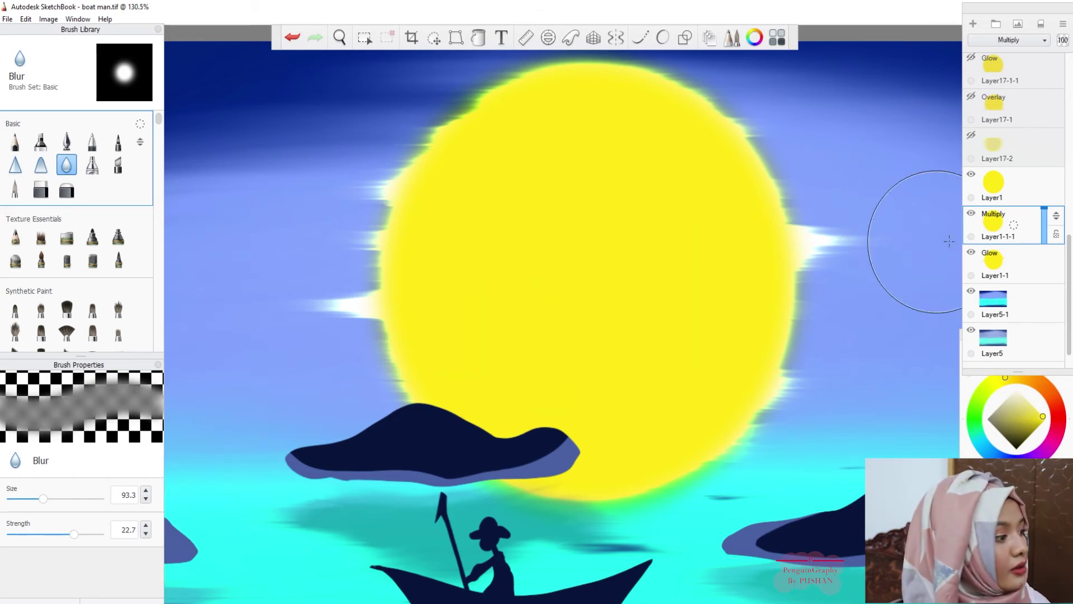
pyautogui.click(113, 316)
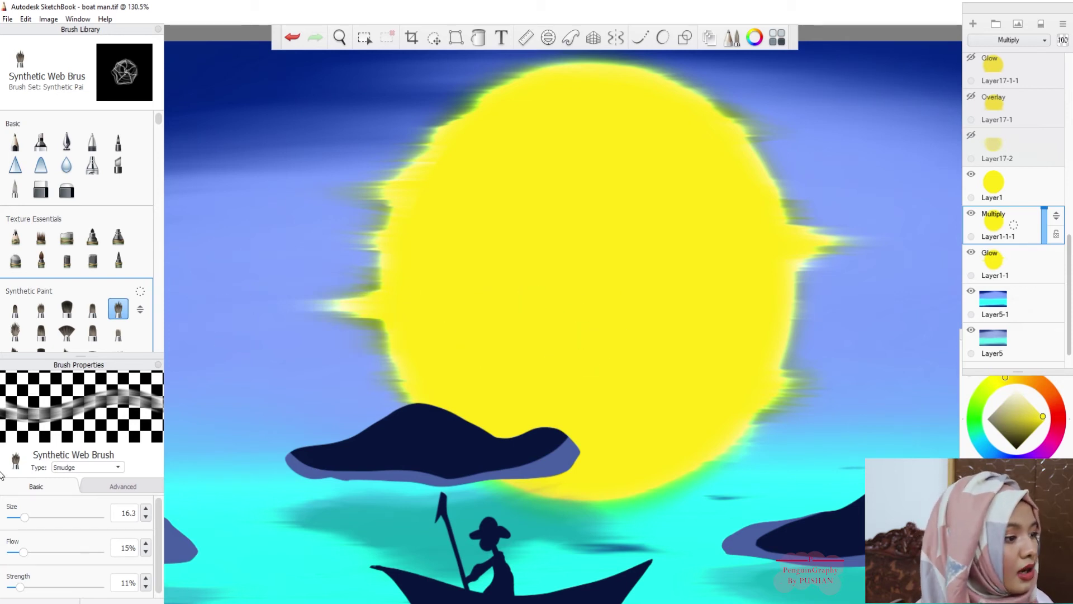
# Lighten the rim of Layer1-1-1 with the Soft Eraser at size 35.7, blending it with the Blur and Synthetic Web brushes
pyautogui.click(67, 192)
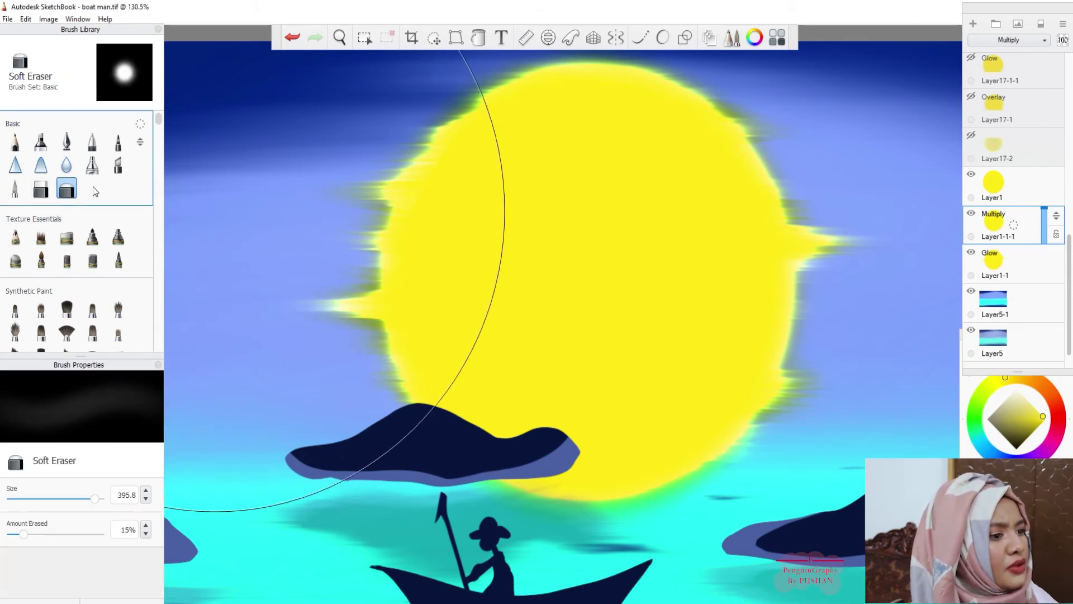
pyautogui.click(38, 499)
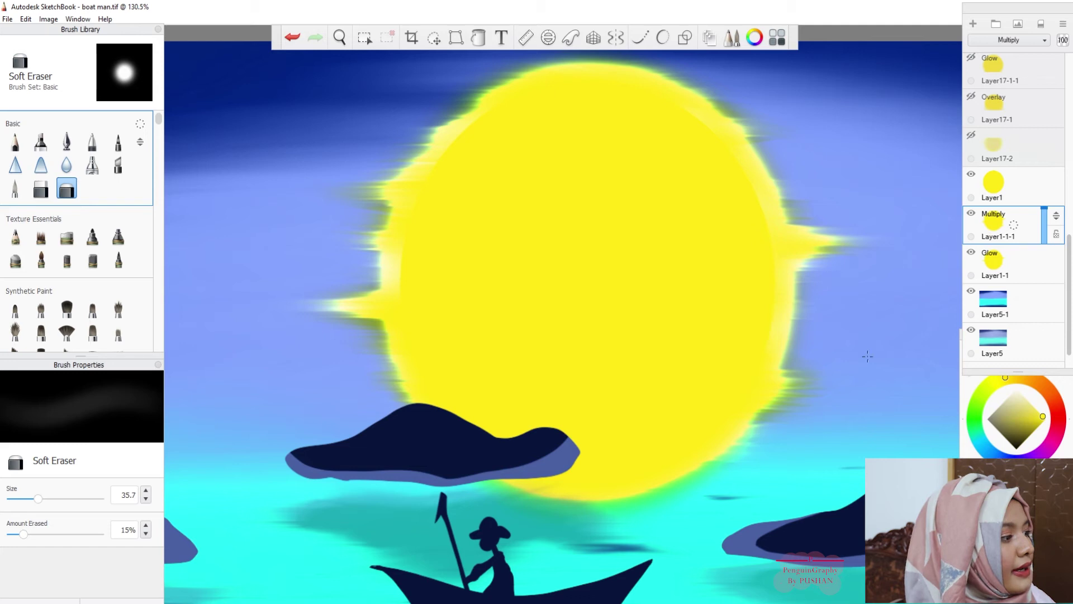
pyautogui.click(66, 166)
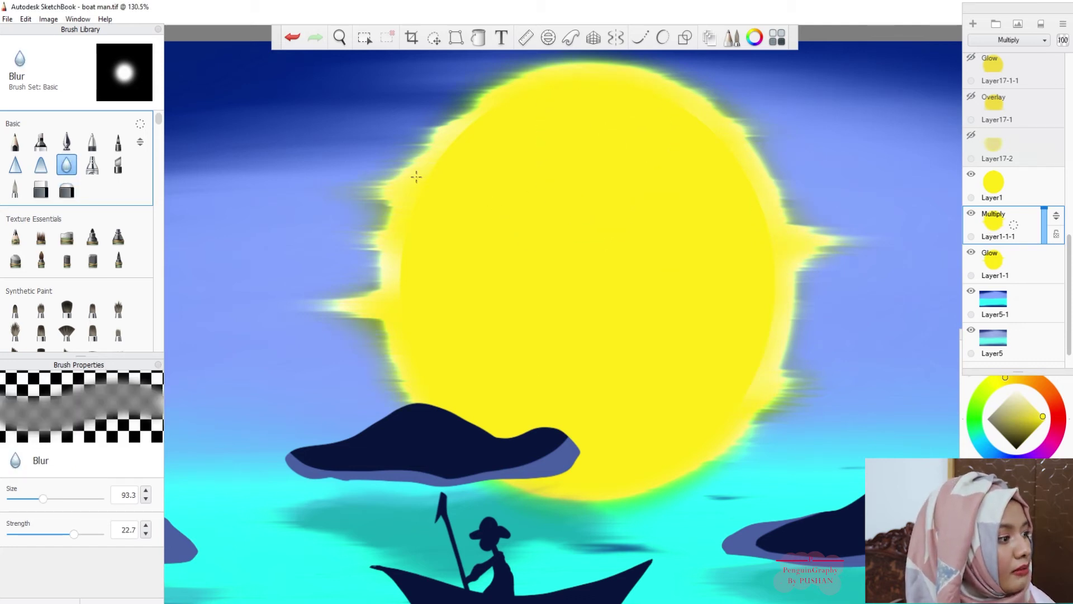
pyautogui.click(118, 309)
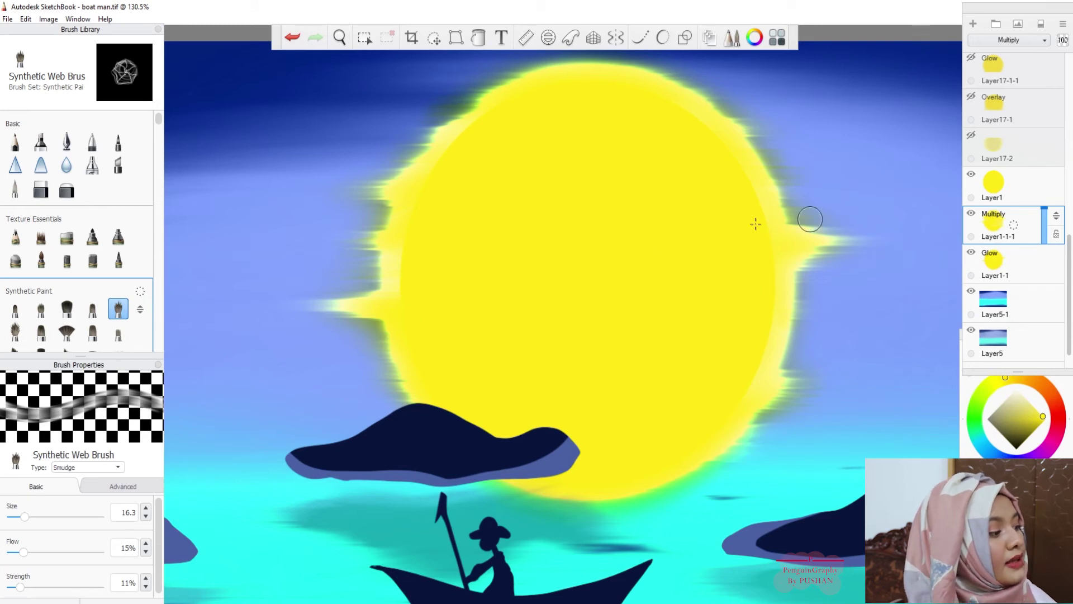
# Scale up the top moon on Layer1 so it nearly fills the glowing rim around it
pyautogui.click(995, 180)
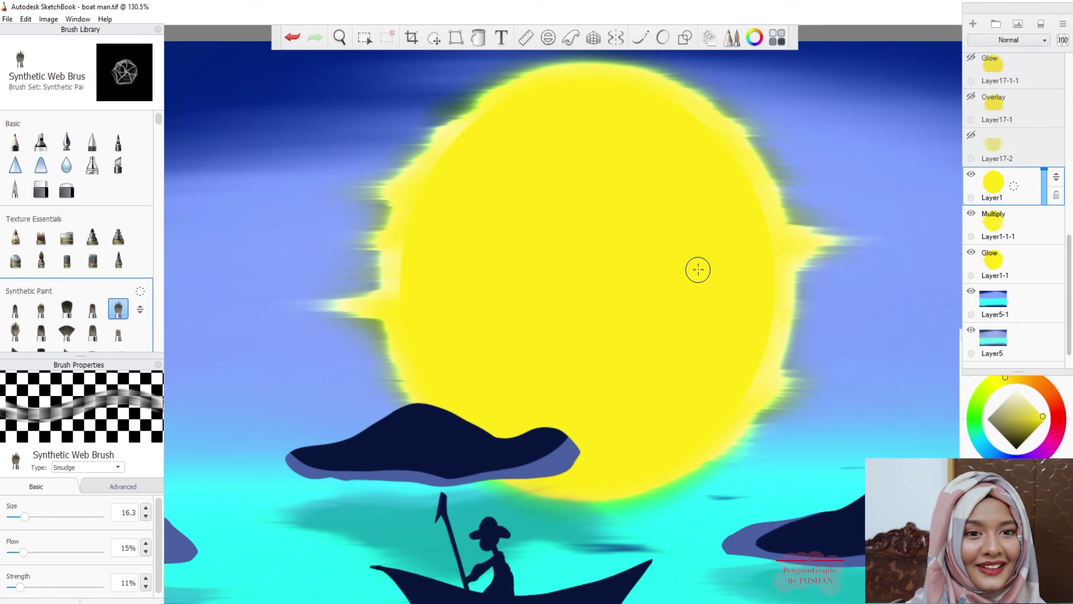
pyautogui.click(433, 38)
pyautogui.moveTo(275, 138)
pyautogui.mouseDown()
pyautogui.moveTo(350, 214)
pyautogui.moveTo(360, 201)
pyautogui.moveTo(350, 208)
pyautogui.moveTo(361, 211)
pyautogui.mouseUp()
pyautogui.moveTo(561, 182); pyautogui.dragTo(686, 159)
pyautogui.hotkey('ctrl', 'z')
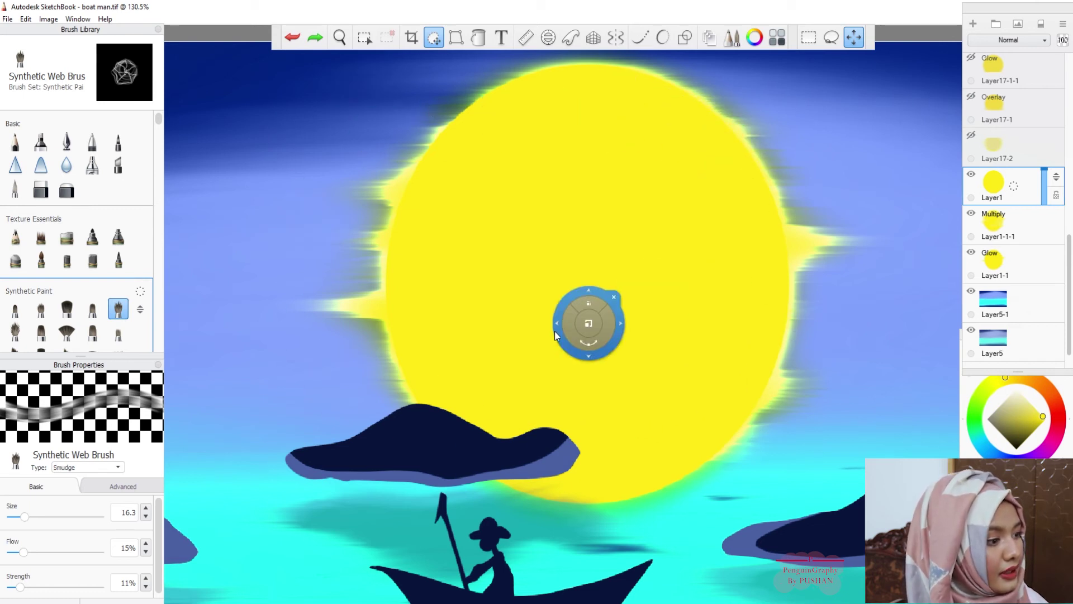
pyautogui.click(433, 37)
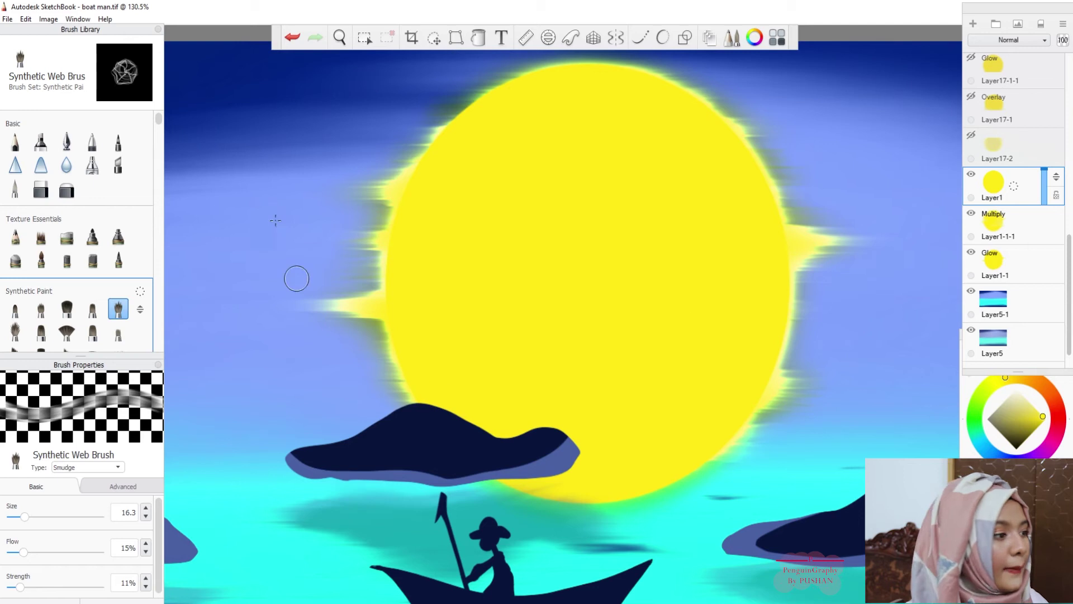
# Blur the edge of the Layer1 moon into the rim, raising the Blur brush to size 128.5 and strength 28.8
pyautogui.click(66, 165)
pyautogui.moveTo(517, 89)
pyautogui.mouseDown()
pyautogui.moveTo(500, 96)
pyautogui.moveTo(401, 231)
pyautogui.mouseUp()
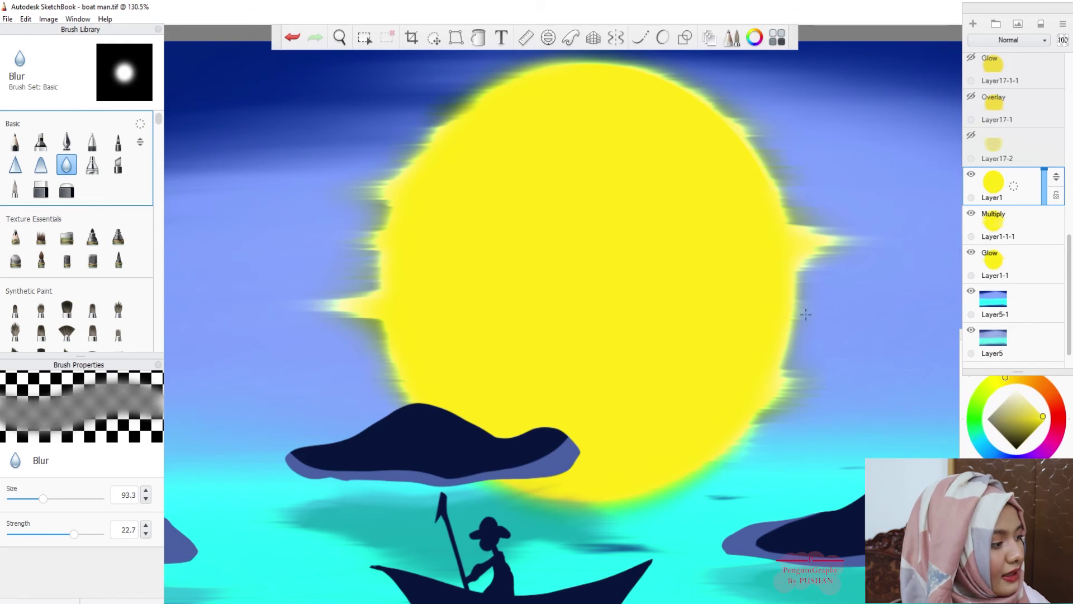
pyautogui.moveTo(738, 78); pyautogui.dragTo(538, 116)
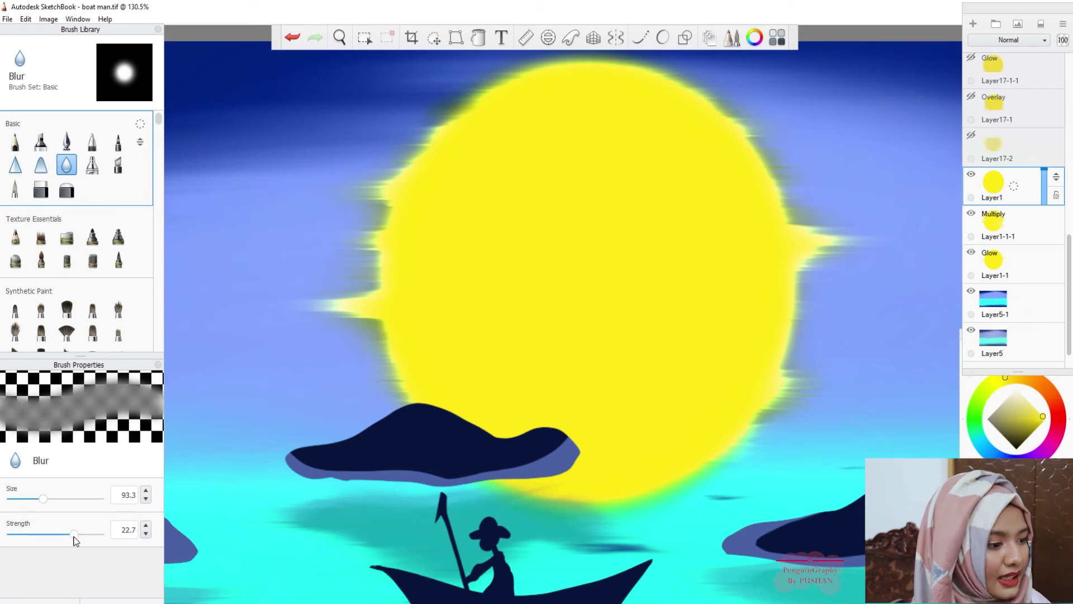
pyautogui.moveTo(74, 534); pyautogui.dragTo(89, 534)
pyautogui.moveTo(45, 501); pyautogui.dragTo(56, 500)
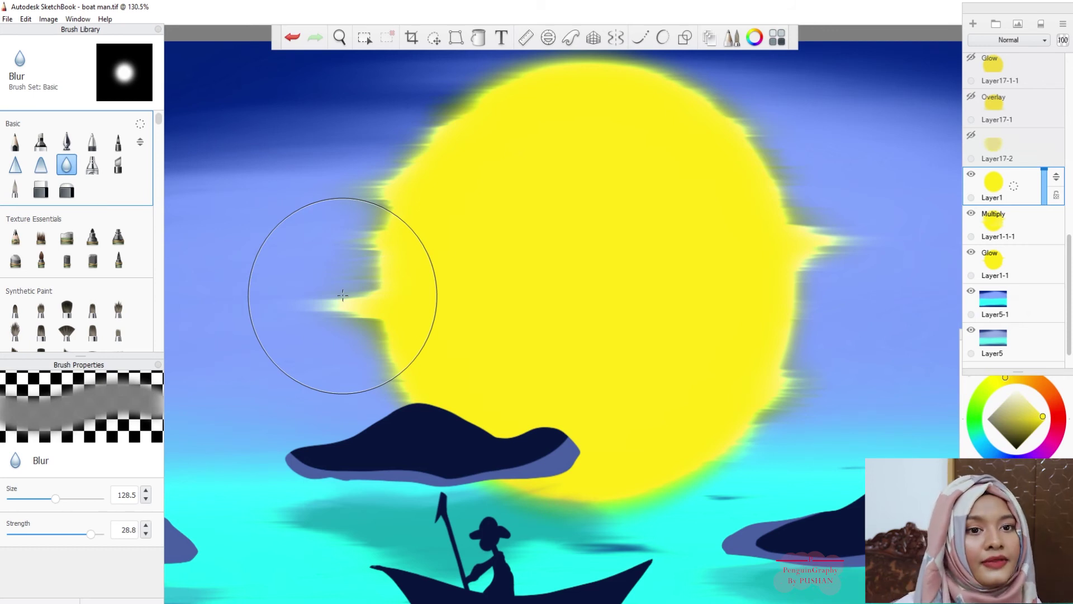
# Duplicate the Layer1 moon and flip the copy vertically to form its reflection in the water
pyautogui.scroll(-4, 575, 283)
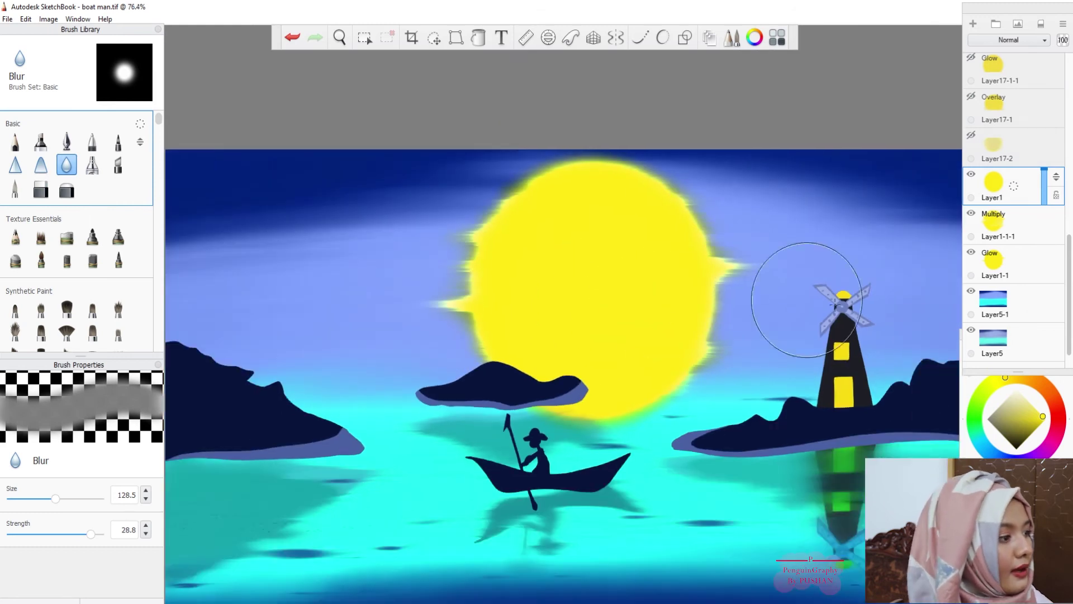
pyautogui.scroll(-1, 690, 330)
pyautogui.scroll(2, 738, 332)
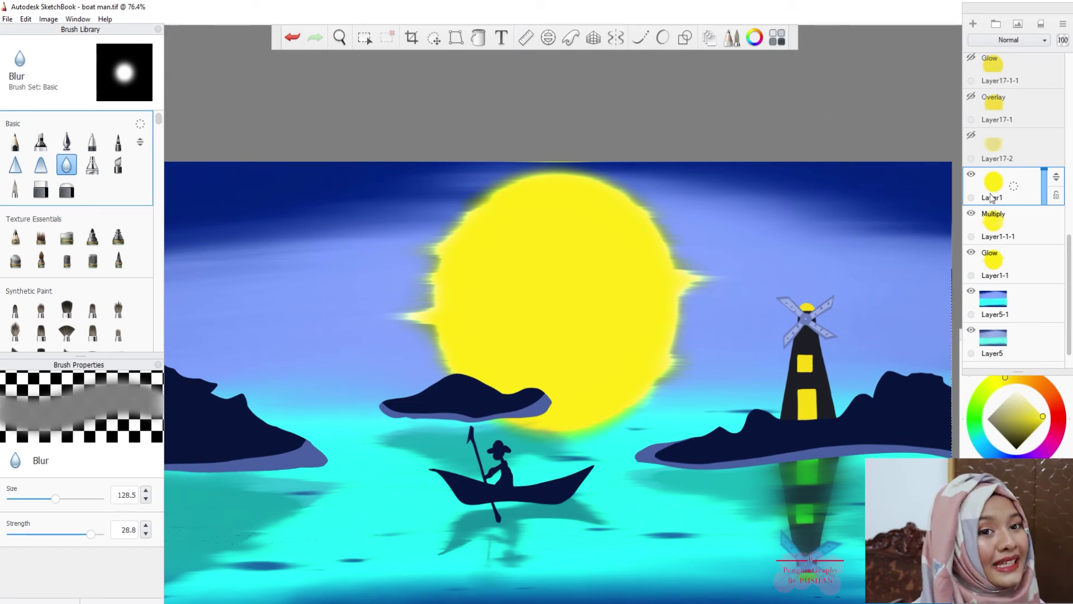
pyautogui.click(1062, 24)
pyautogui.click(1016, 108)
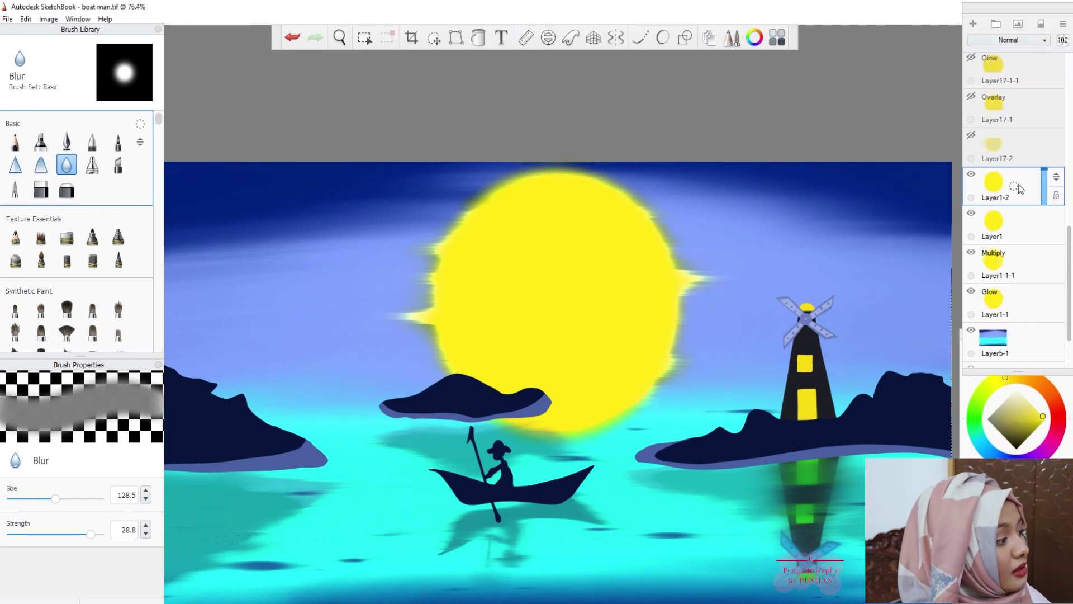
pyautogui.click(48, 19)
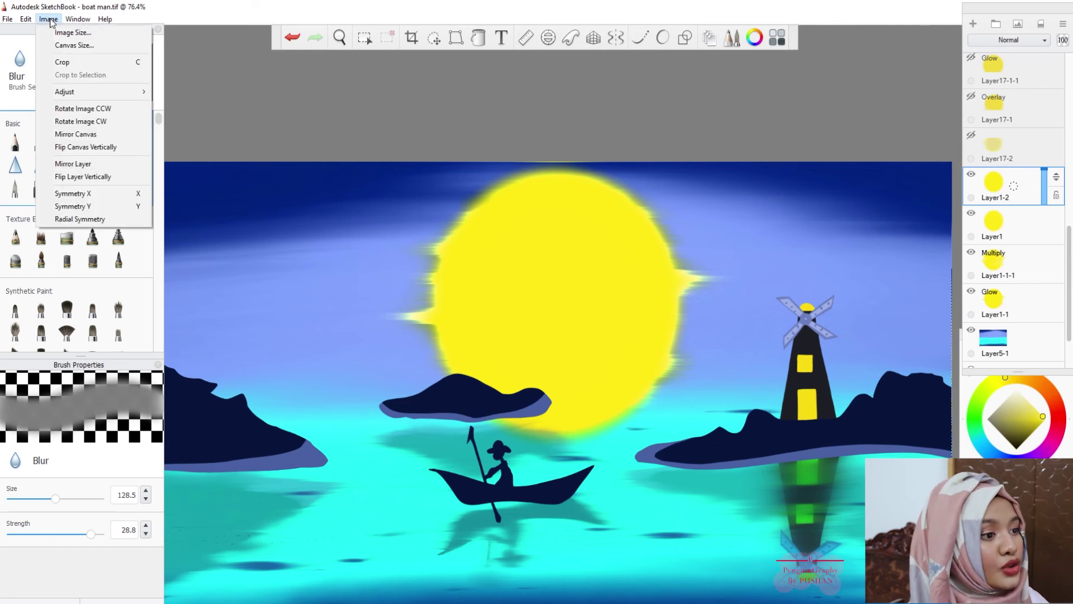
pyautogui.click(65, 177)
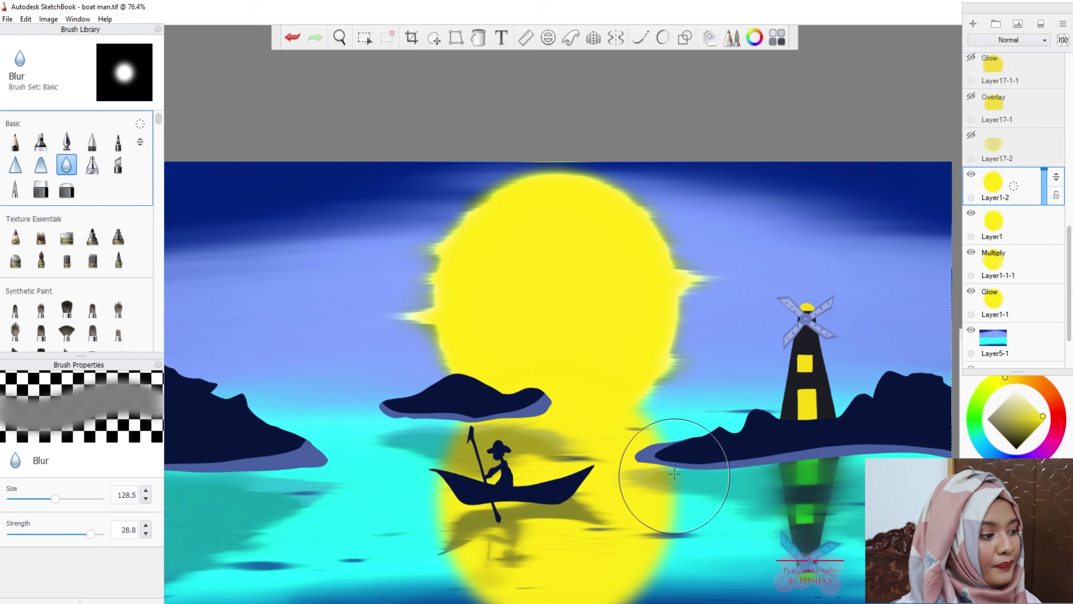
pyautogui.scroll(-2, 678, 447)
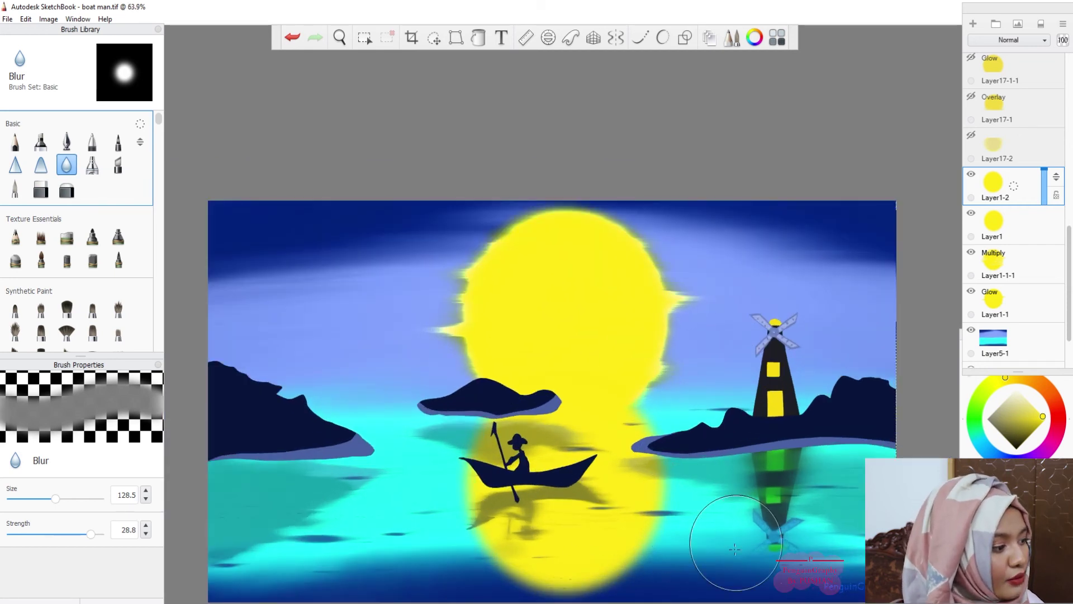
# Move the flipped moon copy on Layer1-2 slightly upward in the water beneath the moon
pyautogui.click(433, 37)
pyautogui.moveTo(498, 348); pyautogui.dragTo(498, 334)
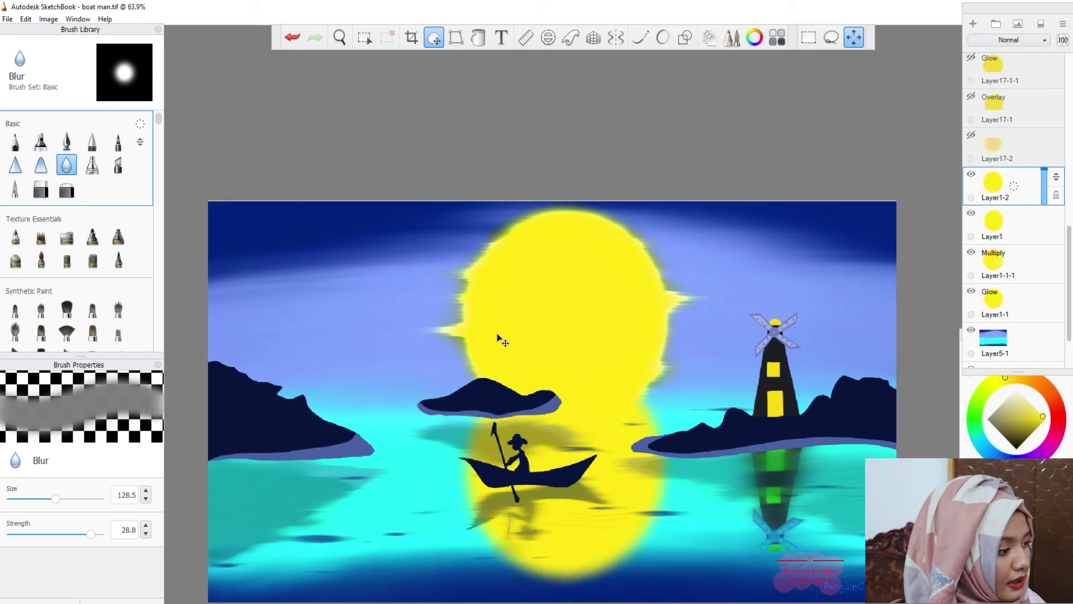
pyautogui.moveTo(733, 294); pyautogui.dragTo(455, 96)
pyautogui.press('Return')
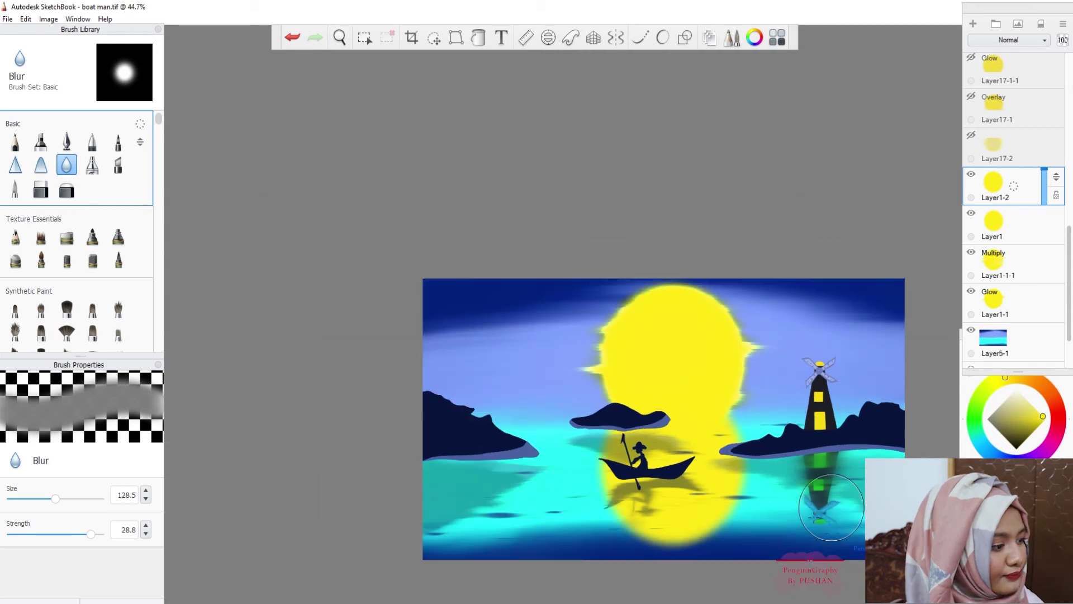
# Smudge the side edges of the moon reflection into horizontal ripples with the Synthetic Web Brush at size 29.2, flow 28% and strength 19%
pyautogui.scroll(-2, 719, 508)
pyautogui.scroll(2, 719, 508)
pyautogui.click(339, 37)
pyautogui.moveTo(352, 151); pyautogui.dragTo(291, 90)
pyautogui.click(339, 37)
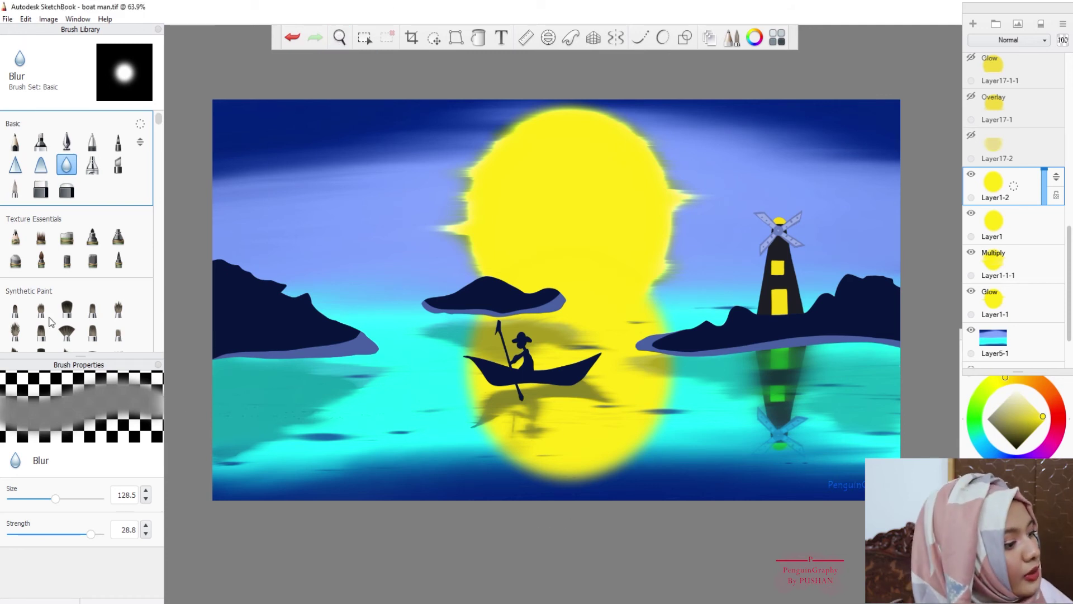
pyautogui.click(118, 310)
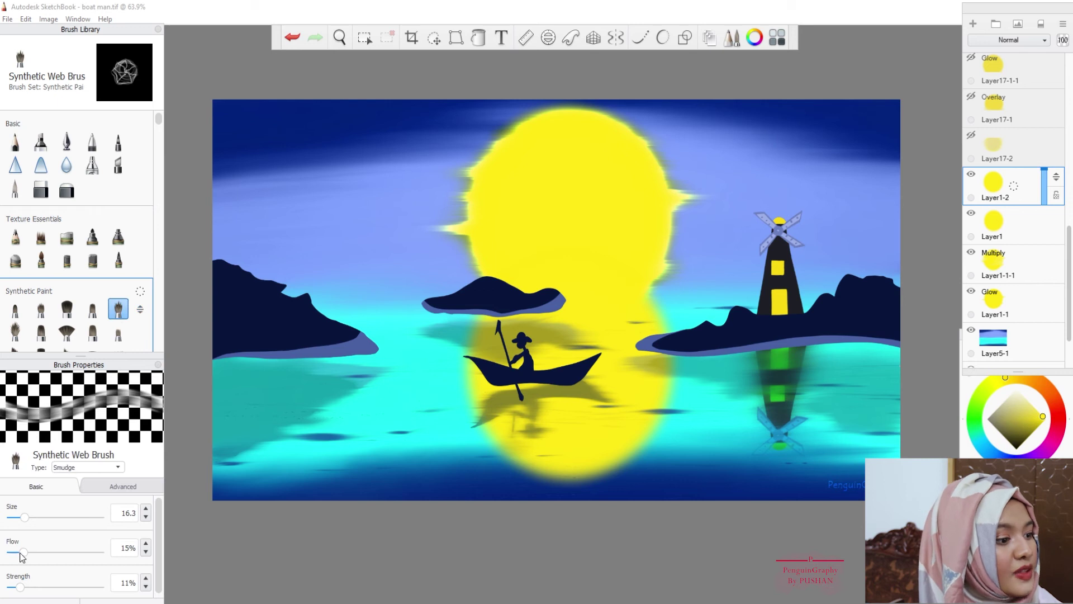
pyautogui.moveTo(25, 554); pyautogui.dragTo(25, 587)
pyautogui.moveTo(25, 519); pyautogui.dragTo(36, 519)
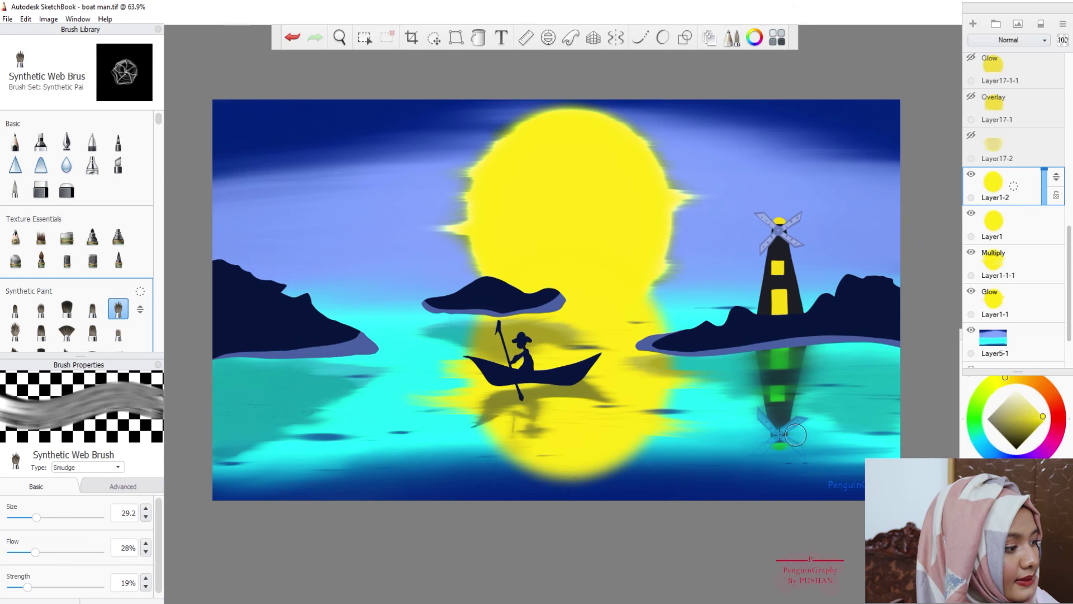
# Undo the last smudge stroke, then ripple the lower edge of the moon reflection with the brush size reduced to 11.7
pyautogui.hotkey('ctrl', 'z')
pyautogui.moveTo(37, 517); pyautogui.dragTo(21, 517)
pyautogui.moveTo(587, 471)
pyautogui.mouseDown()
pyautogui.moveTo(547, 469)
pyautogui.moveTo(732, 475)
pyautogui.moveTo(438, 463)
pyautogui.moveTo(572, 460)
pyautogui.moveTo(593, 439)
pyautogui.mouseUp()
pyautogui.moveTo(532, 456)
pyautogui.mouseDown()
pyautogui.moveTo(469, 469)
pyautogui.moveTo(542, 469)
pyautogui.mouseUp()
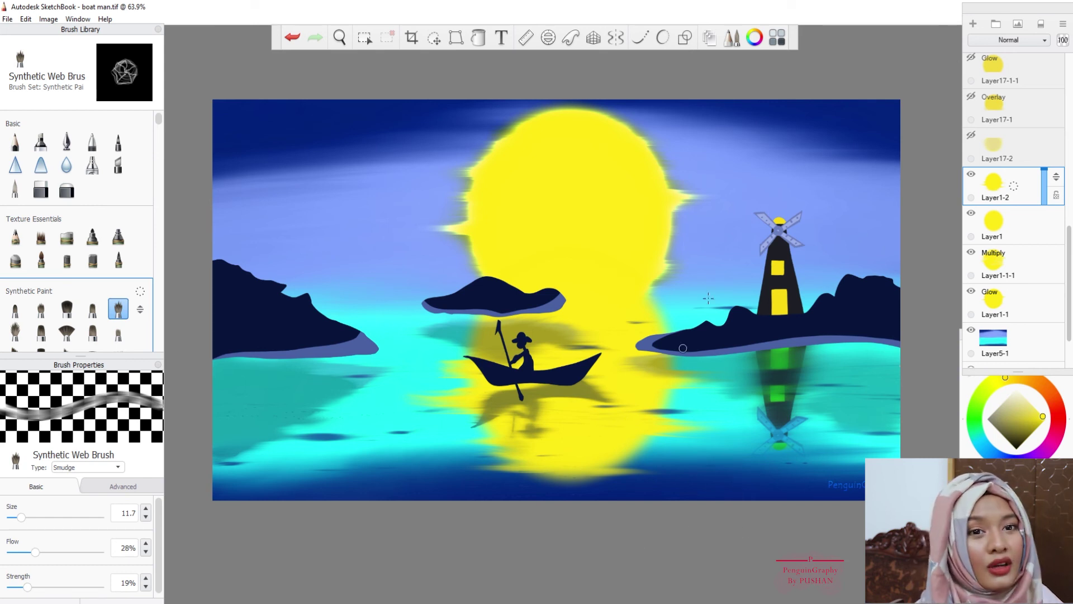
# Paint pale yellow horizontal streaks across the moon reflection below the boat with the Synthetic Web Brush set to Standard type
pyautogui.click(68, 468)
pyautogui.click(76, 208)
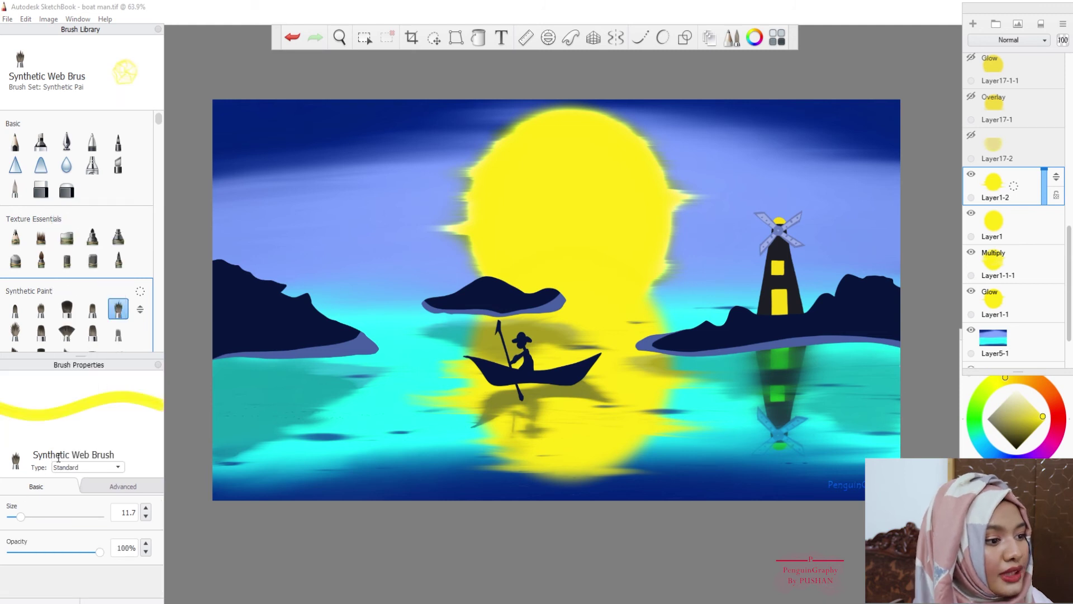
pyautogui.click(1017, 398)
pyautogui.moveTo(627, 403)
pyautogui.mouseDown()
pyautogui.moveTo(551, 405)
pyautogui.moveTo(611, 420)
pyautogui.moveTo(542, 423)
pyautogui.moveTo(619, 440)
pyautogui.moveTo(546, 439)
pyautogui.mouseUp()
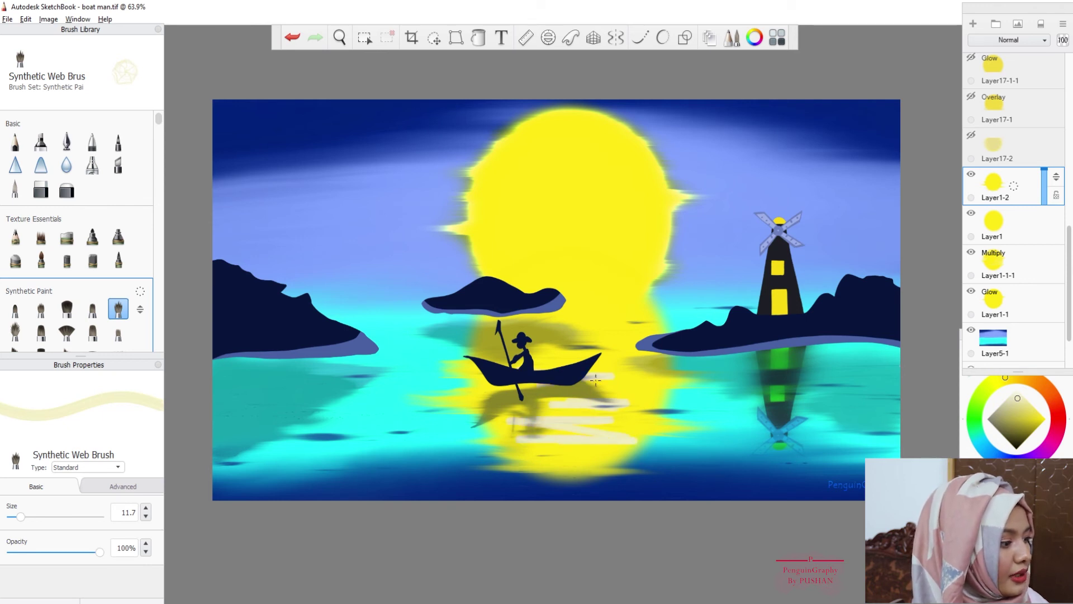
# Blend the pale streaks and reflection edges into the water with the Synthetic Web Brush in Smudge type, size 27.3, flow 28%, strength 29%
pyautogui.click(78, 468)
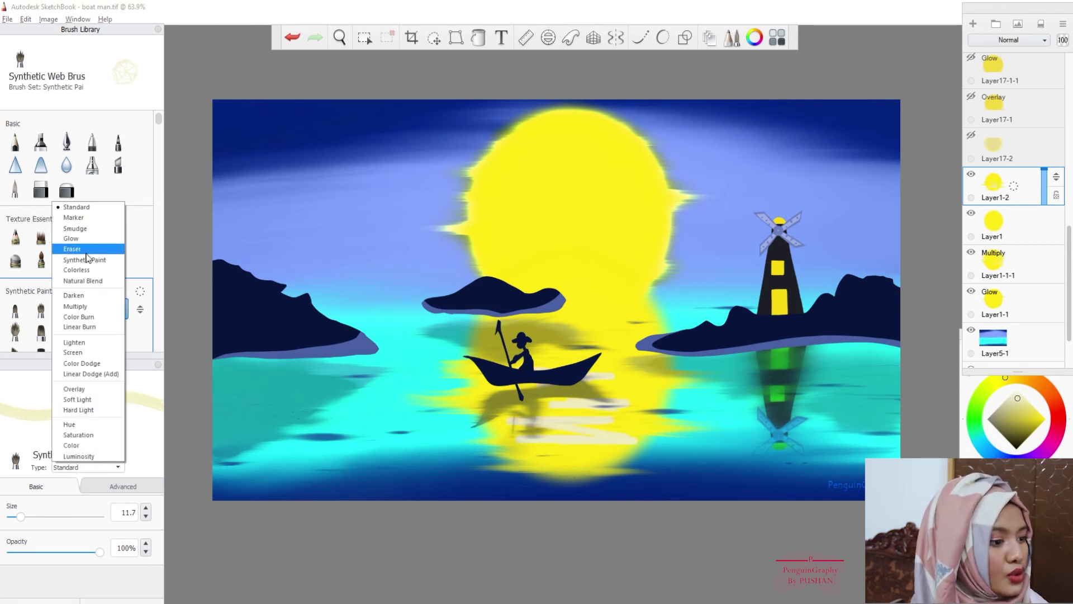
pyautogui.click(75, 228)
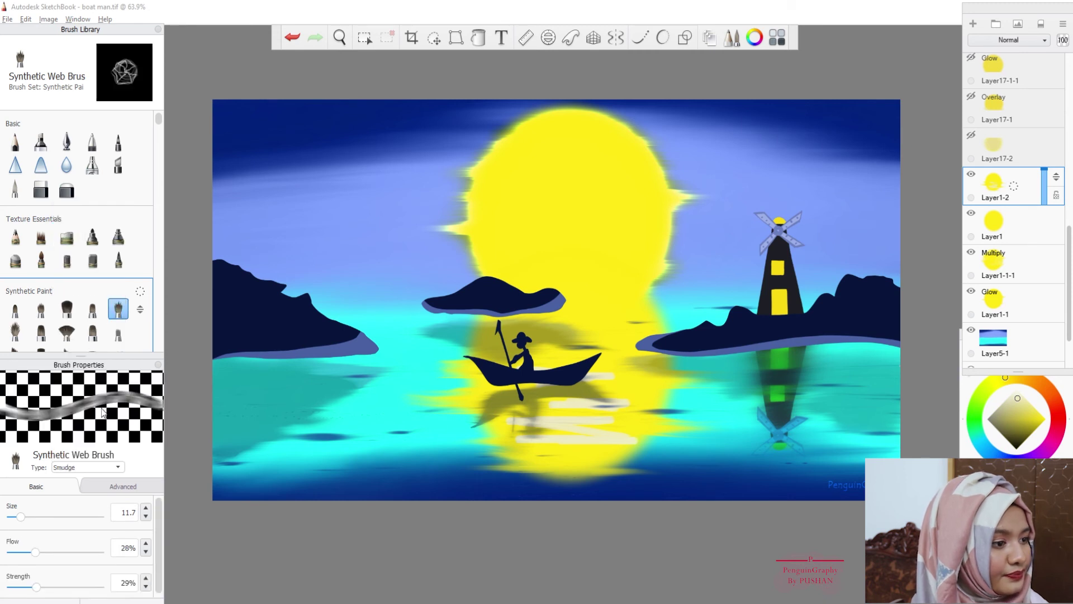
pyautogui.moveTo(20, 516); pyautogui.dragTo(35, 516)
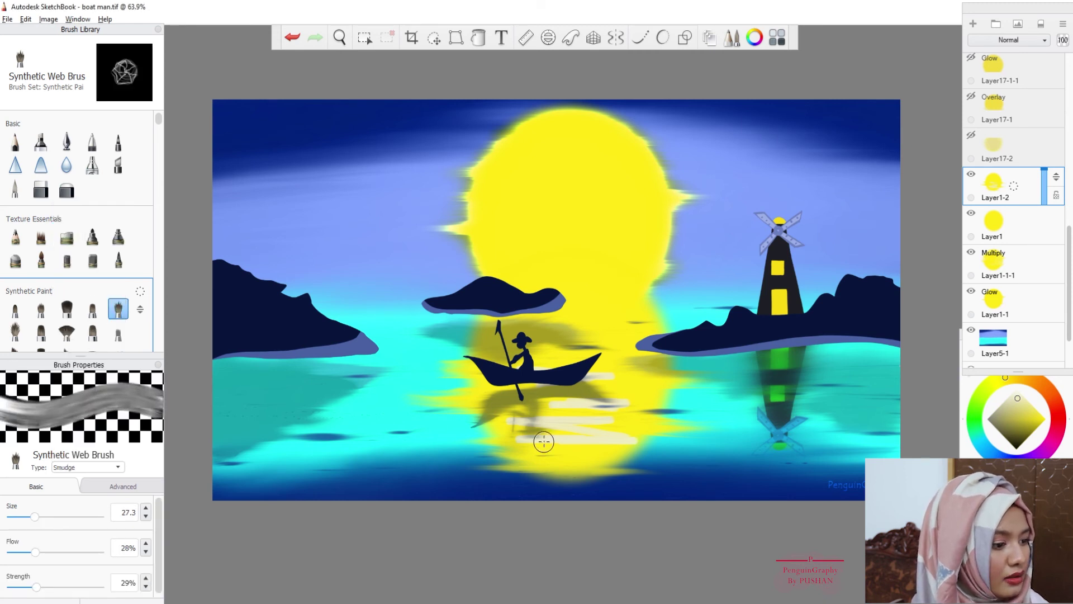
pyautogui.moveTo(539, 441)
pyautogui.mouseDown()
pyautogui.moveTo(595, 446)
pyautogui.moveTo(595, 423)
pyautogui.moveTo(459, 400)
pyautogui.moveTo(441, 416)
pyautogui.moveTo(445, 425)
pyautogui.moveTo(532, 400)
pyautogui.mouseUp()
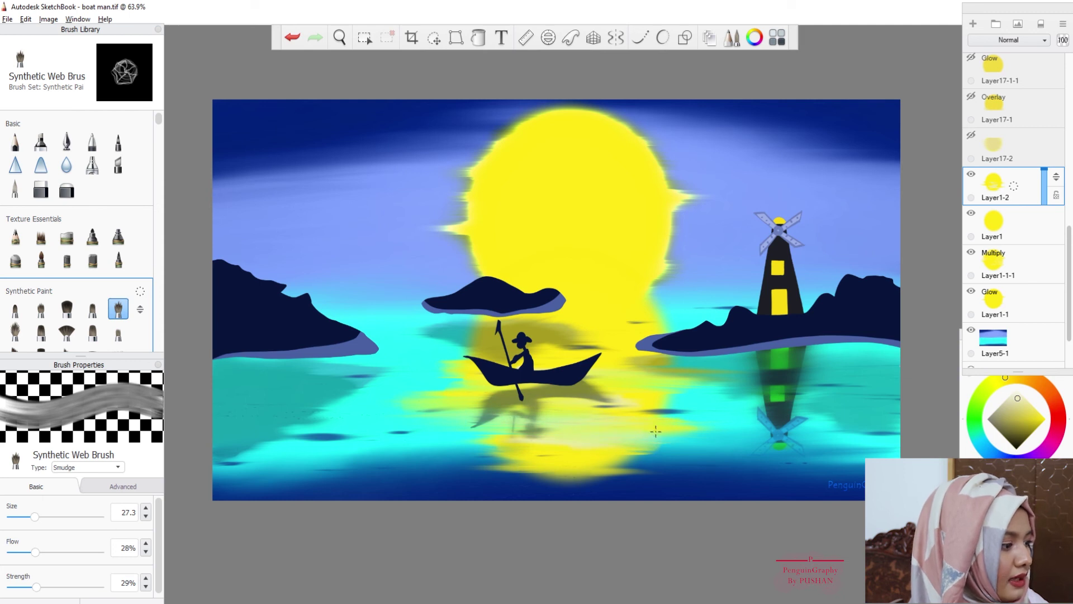
pyautogui.moveTo(703, 396); pyautogui.dragTo(659, 386)
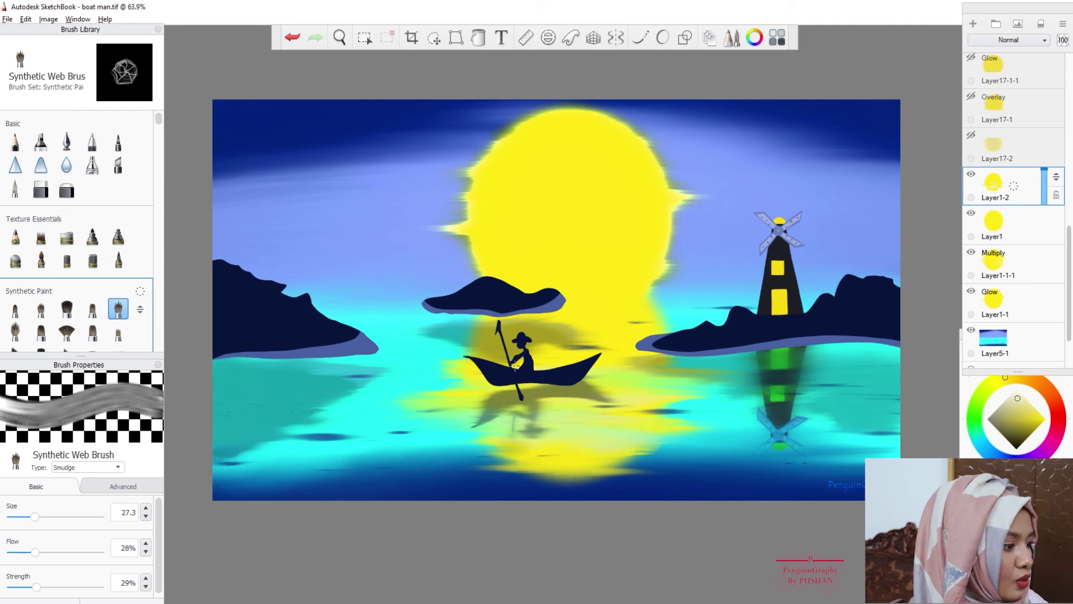
pyautogui.moveTo(490, 367); pyautogui.dragTo(484, 350)
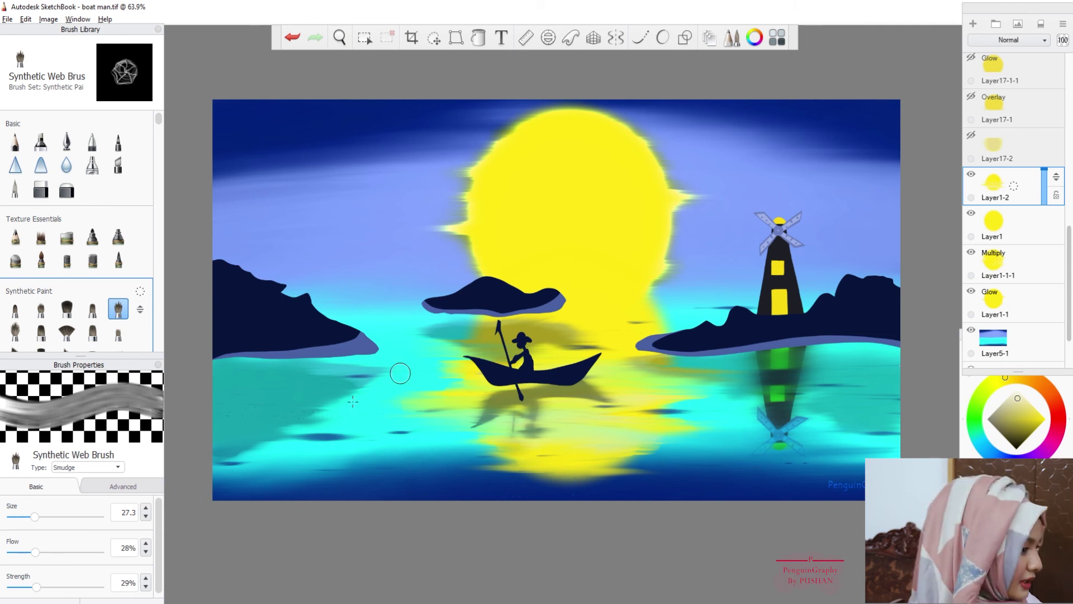
# Set up the Hard Eraser with size 14.2 and 51% amount erased
pyautogui.click(40, 191)
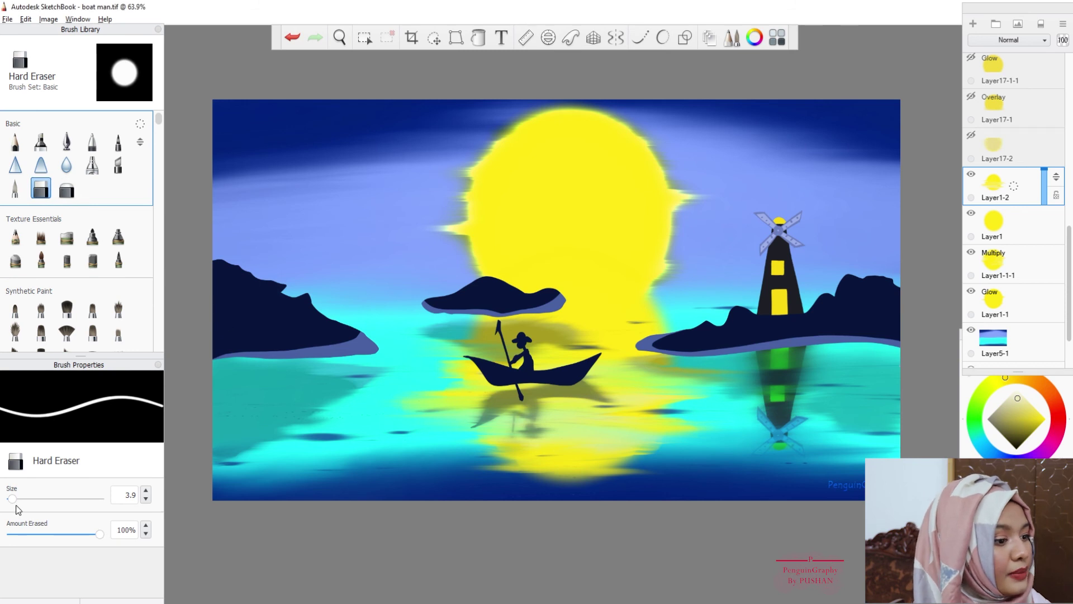
pyautogui.moveTo(13, 499); pyautogui.dragTo(22, 499)
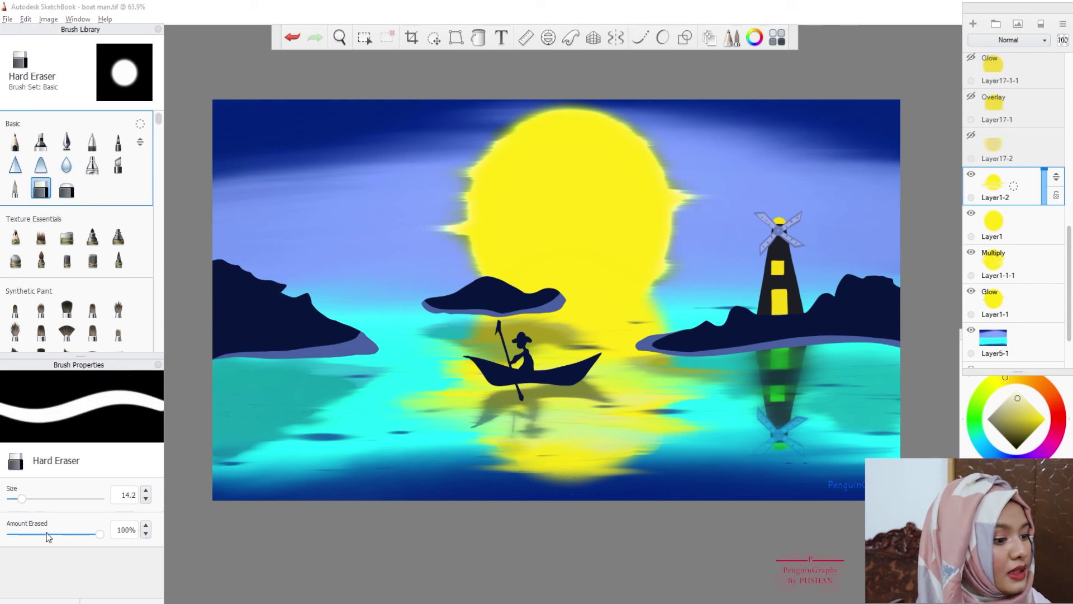
pyautogui.moveTo(48, 536); pyautogui.dragTo(56, 535)
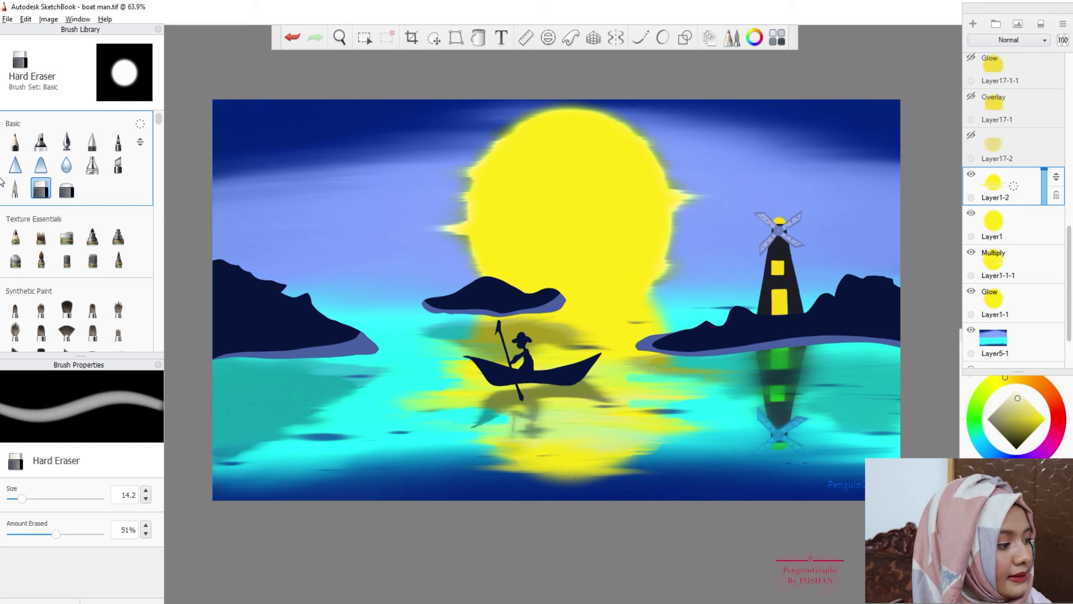
# Soften the moon reflection with the Synthetic Web Brush in Smudge type at size 84.8, flow 4% and strength 9%
pyautogui.click(117, 309)
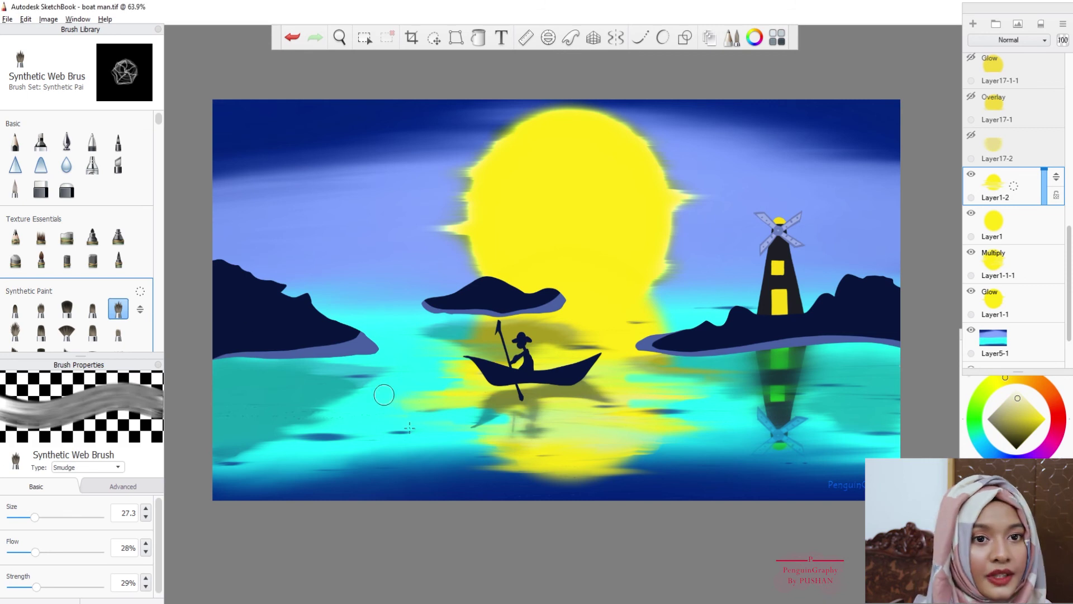
pyautogui.moveTo(36, 552); pyautogui.dragTo(14, 552)
pyautogui.moveTo(35, 586); pyautogui.dragTo(18, 586)
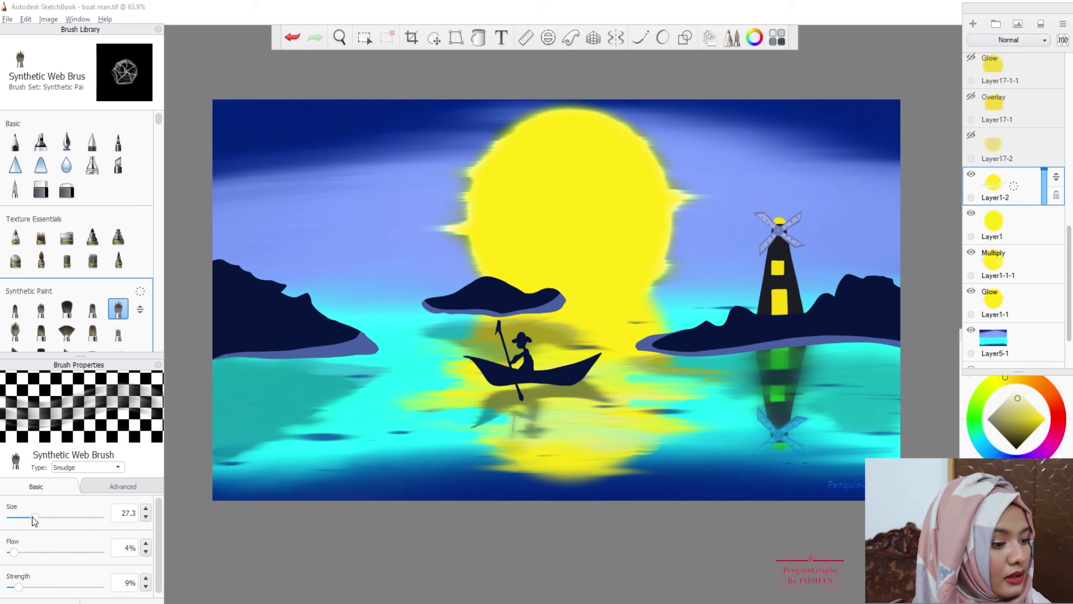
pyautogui.moveTo(41, 518); pyautogui.dragTo(70, 517)
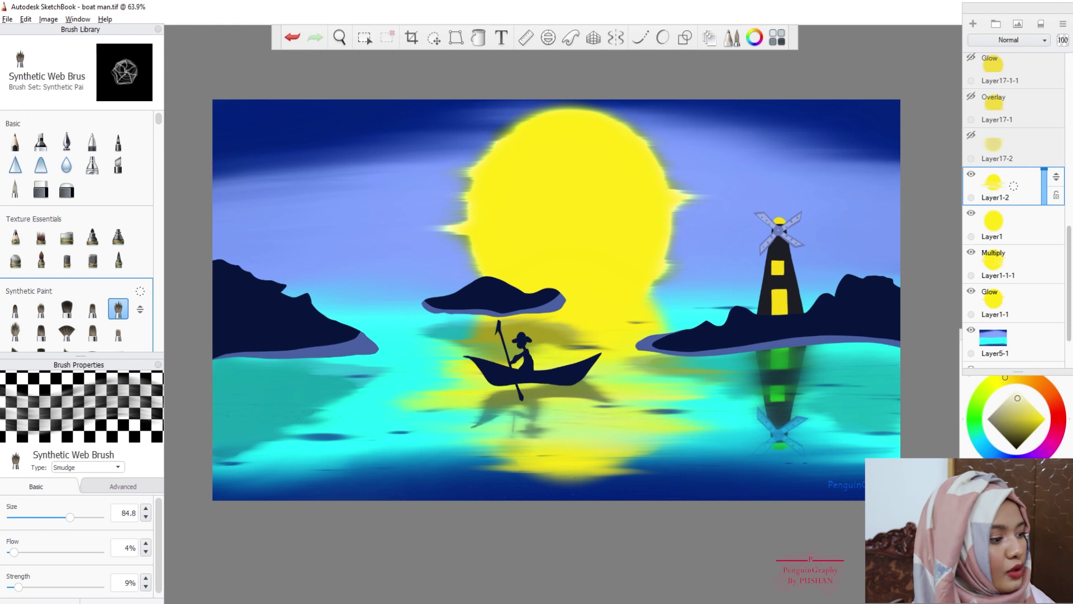
# Examine the whole painting at a reduced zoom, checking the moon and its reflection against the rest of the scene
pyautogui.scroll(-3, 773, 407)
pyautogui.scroll(1, 620, 488)
pyautogui.scroll(2, 581, 397)
pyautogui.scroll(-2, 538, 383)
pyautogui.scroll(2, 311, 160)
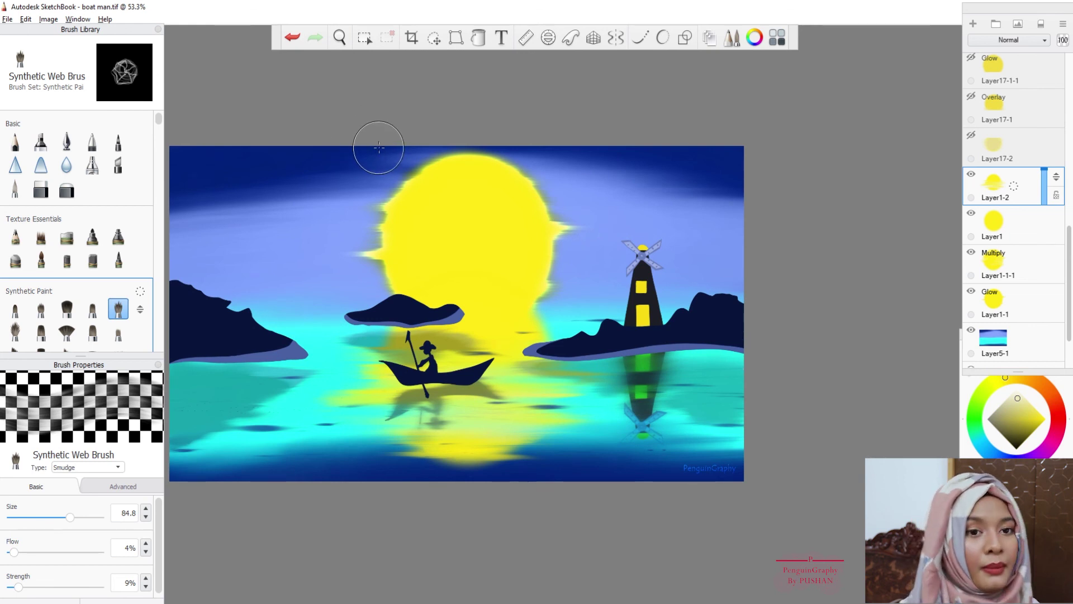
pyautogui.click(339, 38)
pyautogui.moveTo(512, 145); pyautogui.dragTo(609, 131)
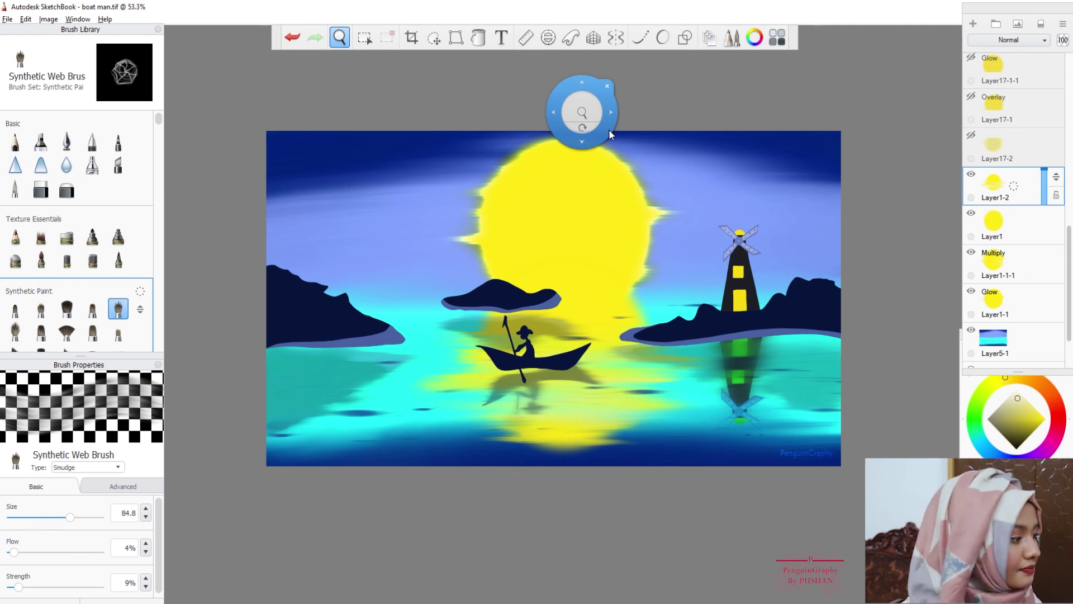
pyautogui.moveTo(608, 129); pyautogui.dragTo(296, 113)
pyautogui.click(340, 37)
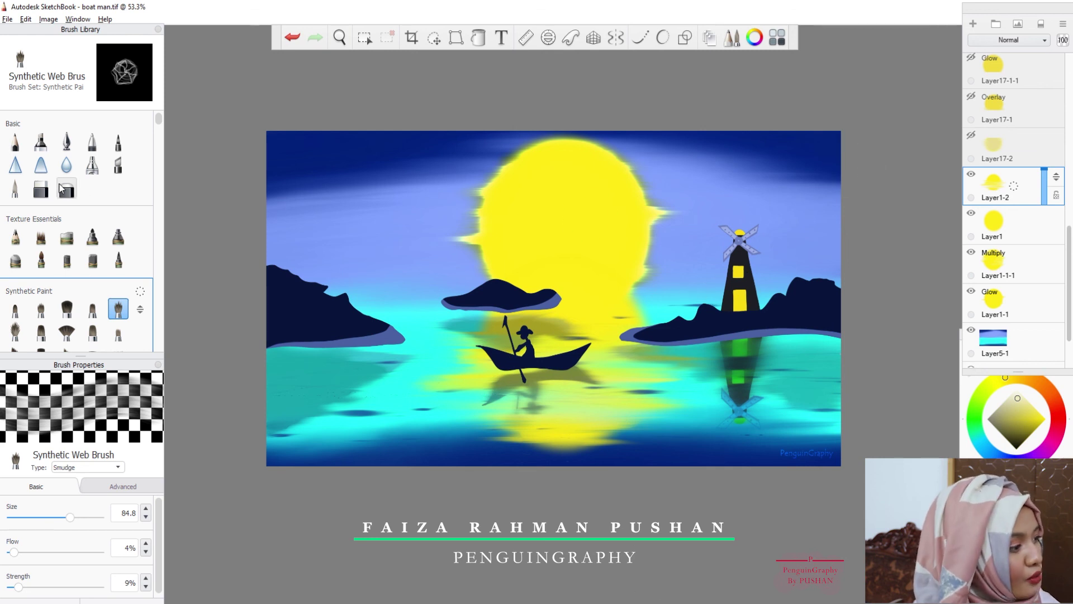
pyautogui.scroll(-3, 123, 279)
pyautogui.scroll(3, 123, 282)
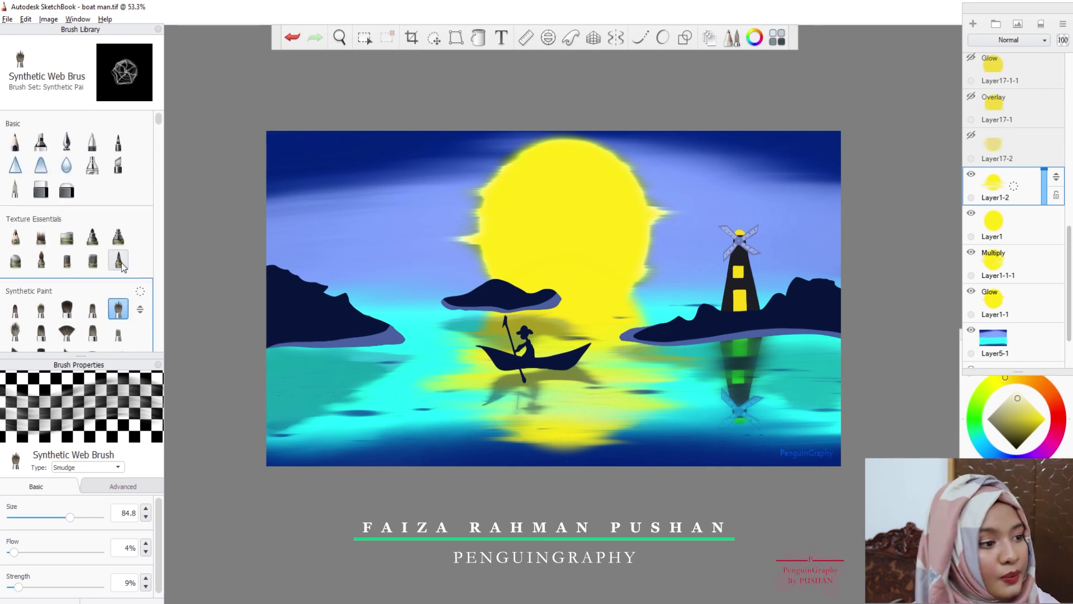